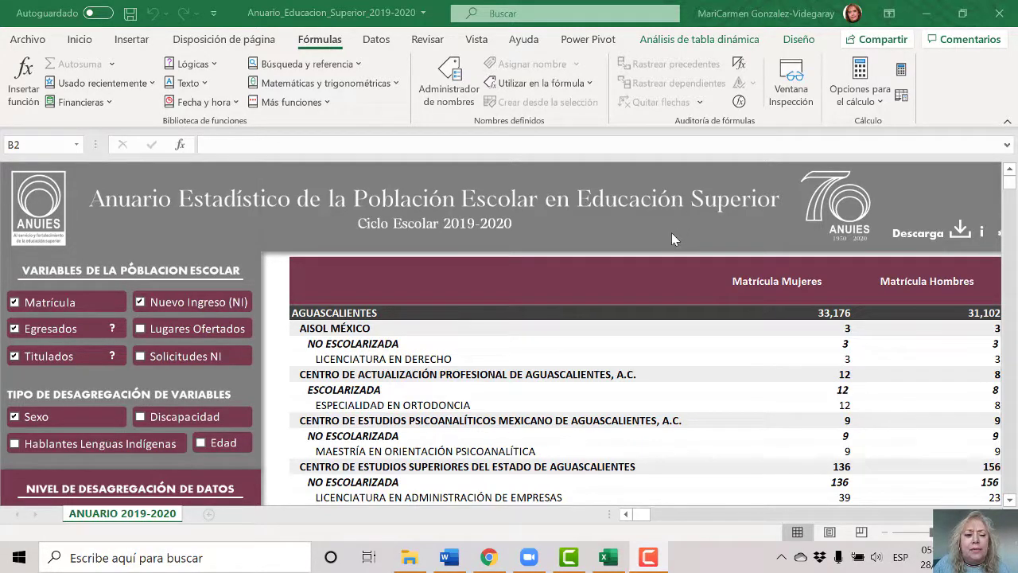
Scroll through the Aguascalientes enrollment-by-sex table on the ANUIES 2019-2020 dashboard
{"action": "scroll", "coordinate": [637, 229], "scroll_direction": "down", "scroll_amount": 3}
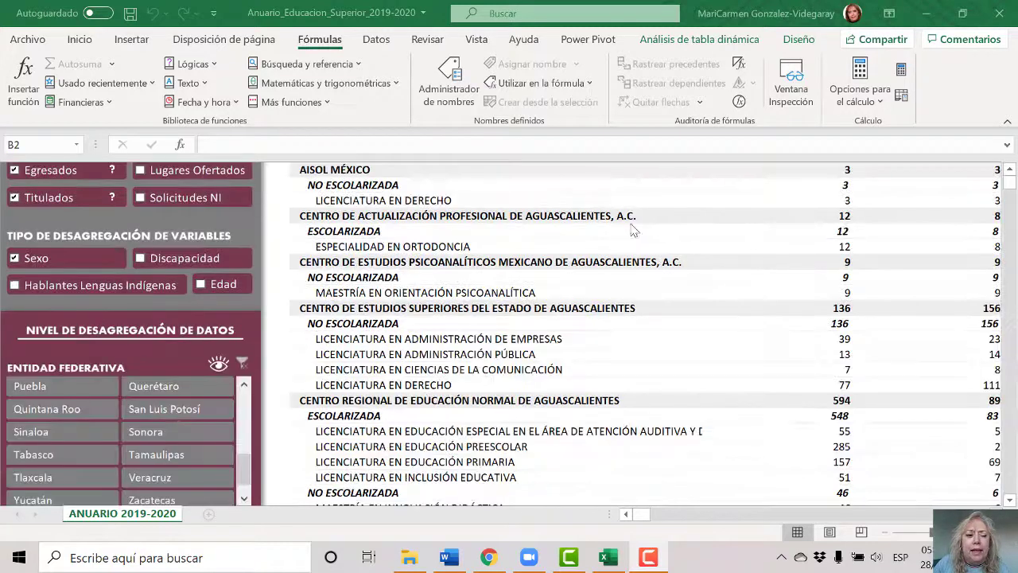
{"action": "scroll", "coordinate": [532, 236], "scroll_direction": "up", "scroll_amount": 3}
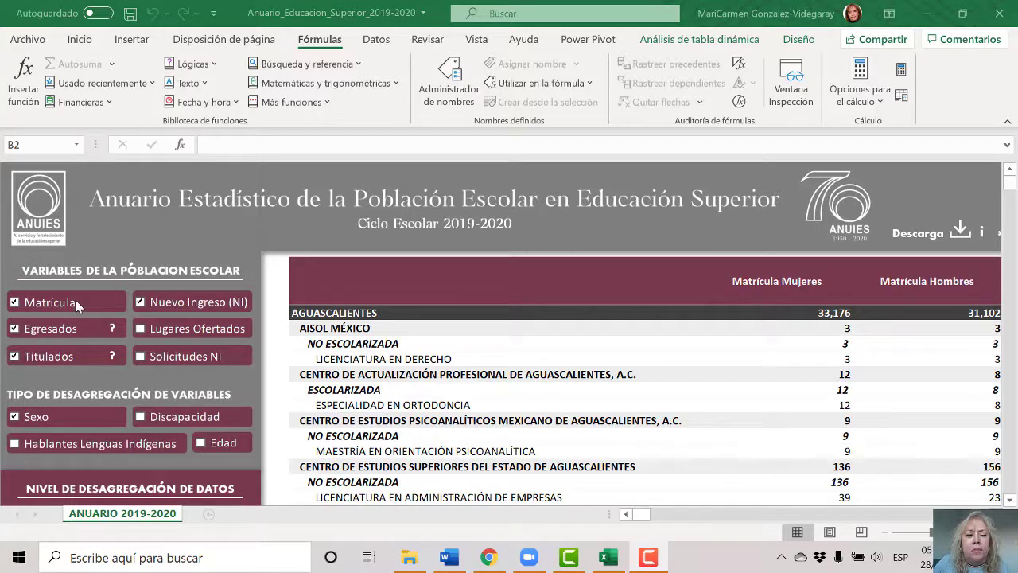
Drop Matrícula, Egresados and Nuevo Ingreso, leaving Titulados: 3,653 women, 2,740 men for Aguascalientes
{"action": "left_click", "coordinate": [15, 329]}
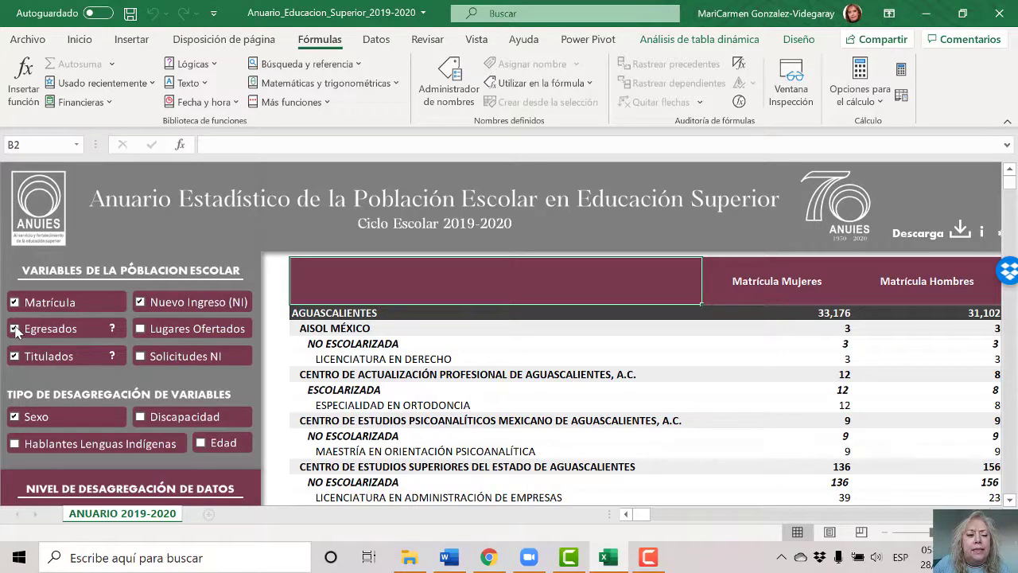
{"action": "left_click", "coordinate": [15, 304]}
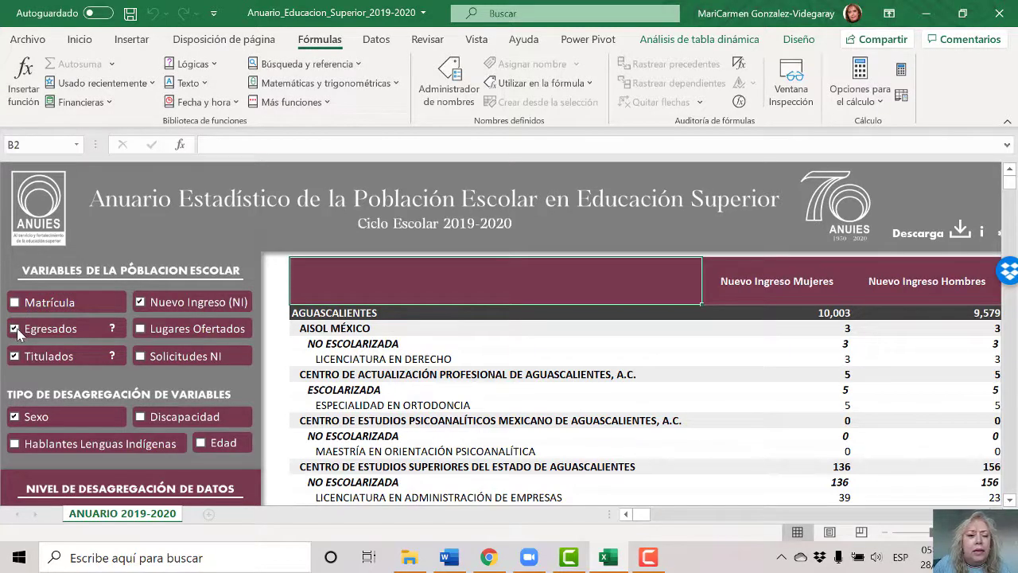
{"action": "left_click", "coordinate": [16, 331]}
{"action": "left_click", "coordinate": [142, 309]}
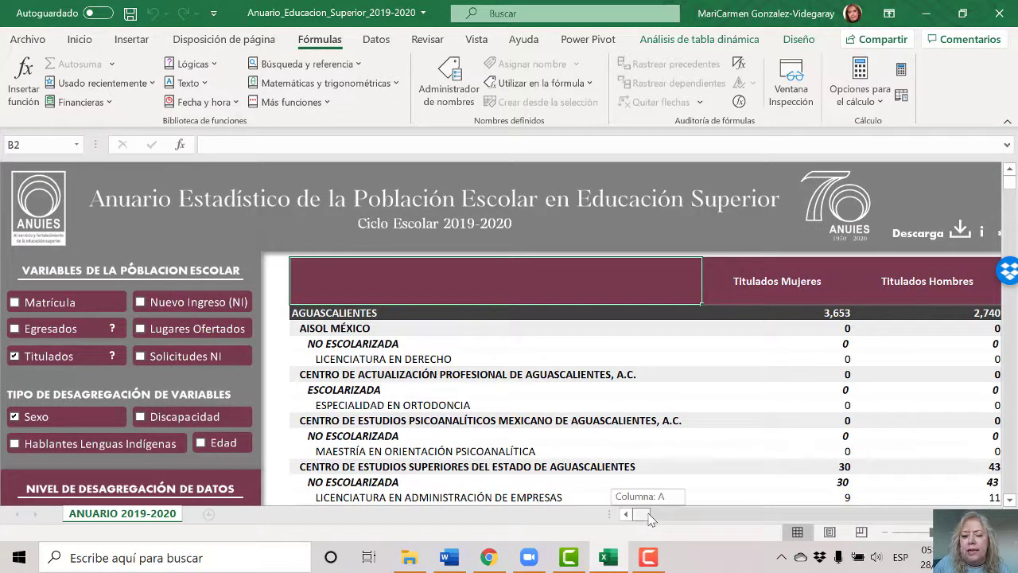
{"action": "left_click_drag", "start_coordinate": [650, 520], "coordinate": [648, 516]}
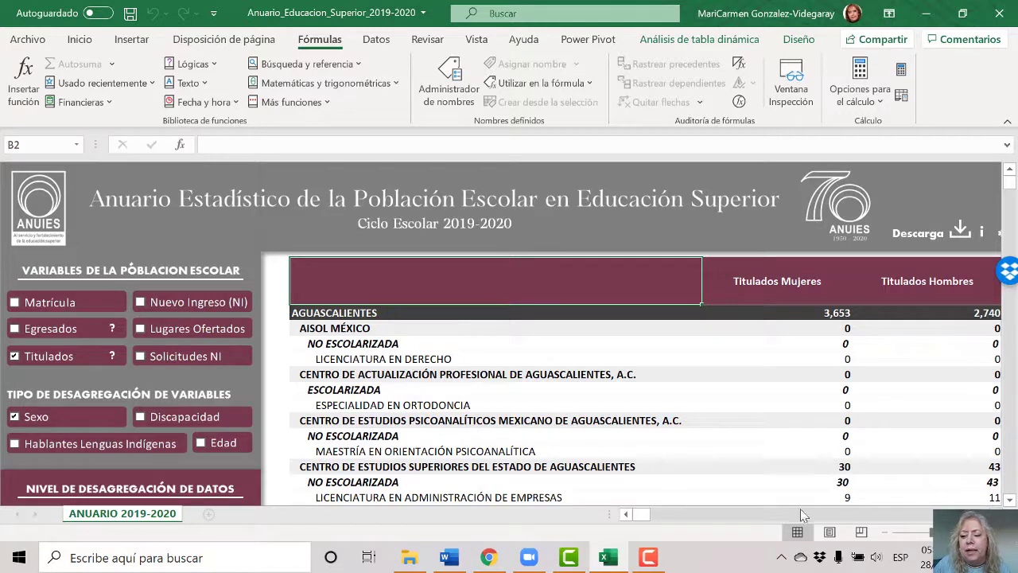
Remove the Sexo breakdown so Aguascalientes shows a single Titulados Total of 6,393
{"action": "scroll", "coordinate": [863, 281], "scroll_direction": "right", "scroll_amount": 3}
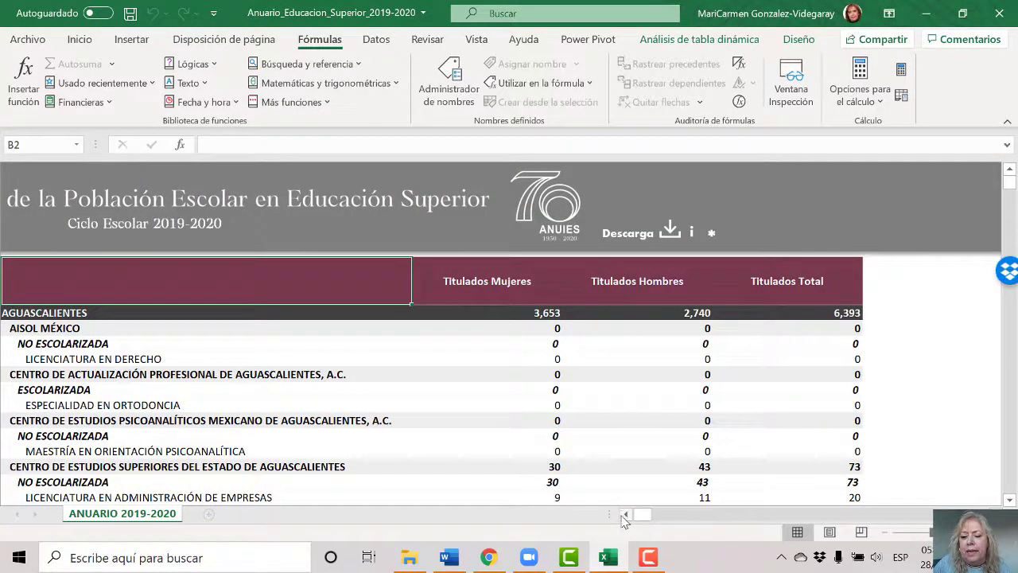
{"action": "left_click", "coordinate": [626, 515]}
{"action": "left_click", "coordinate": [626, 515]}
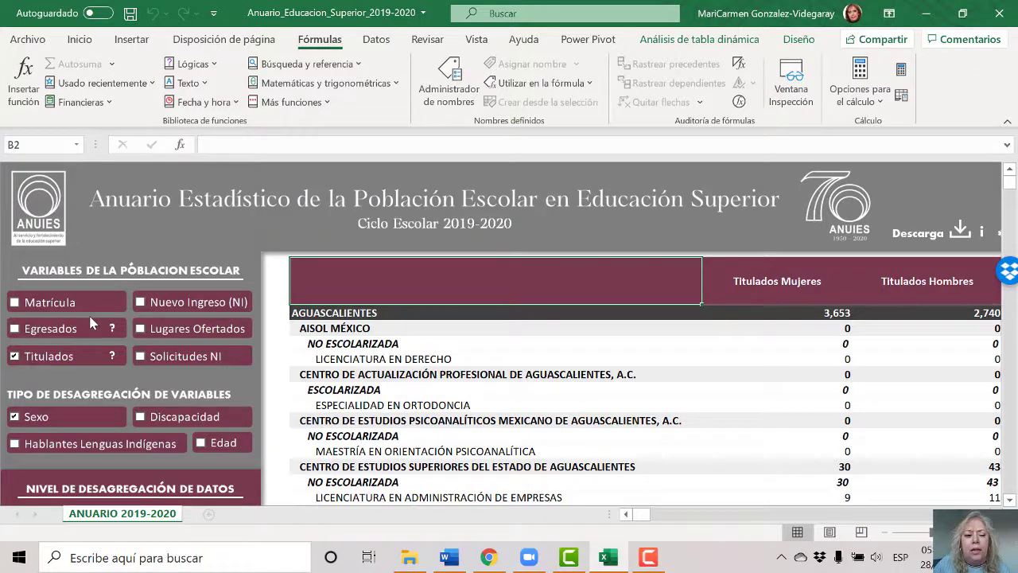
{"action": "scroll", "coordinate": [90, 322], "scroll_direction": "down", "scroll_amount": 3}
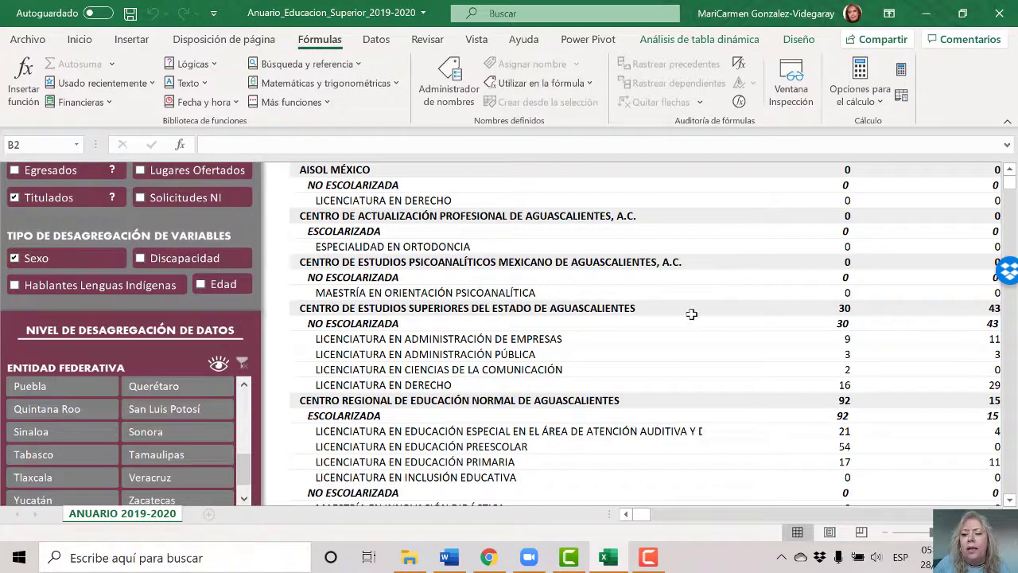
{"action": "scroll", "coordinate": [692, 312], "scroll_direction": "up", "scroll_amount": 3}
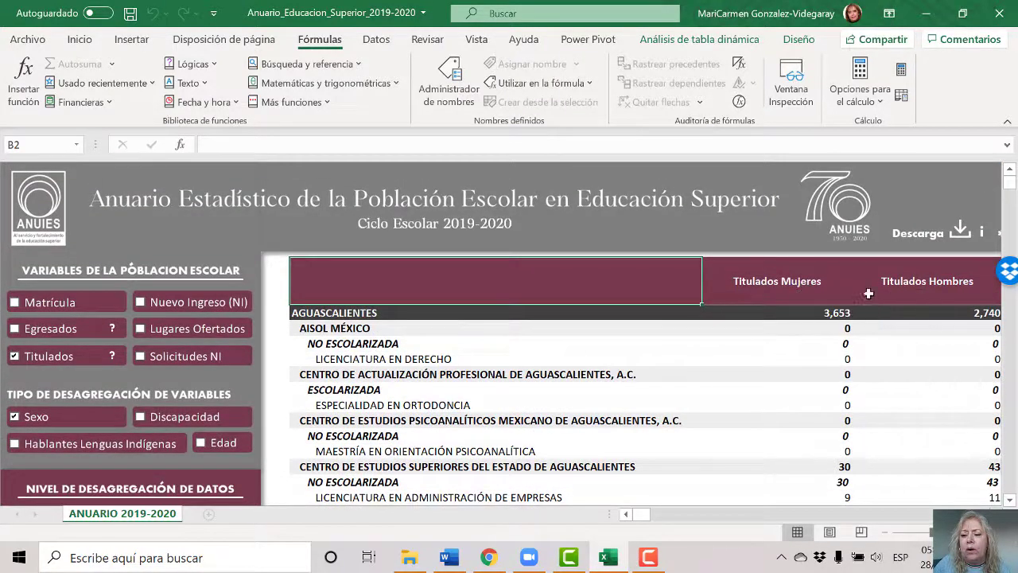
{"action": "scroll", "coordinate": [439, 434], "scroll_direction": "down", "scroll_amount": 3}
{"action": "scroll", "coordinate": [440, 426], "scroll_direction": "up", "scroll_amount": 3}
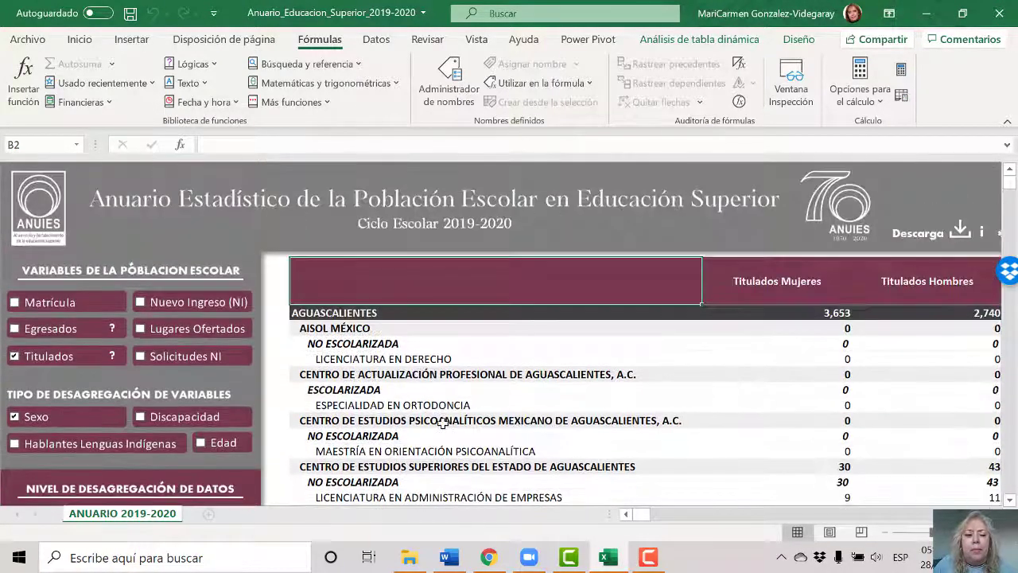
{"action": "left_click", "coordinate": [14, 420]}
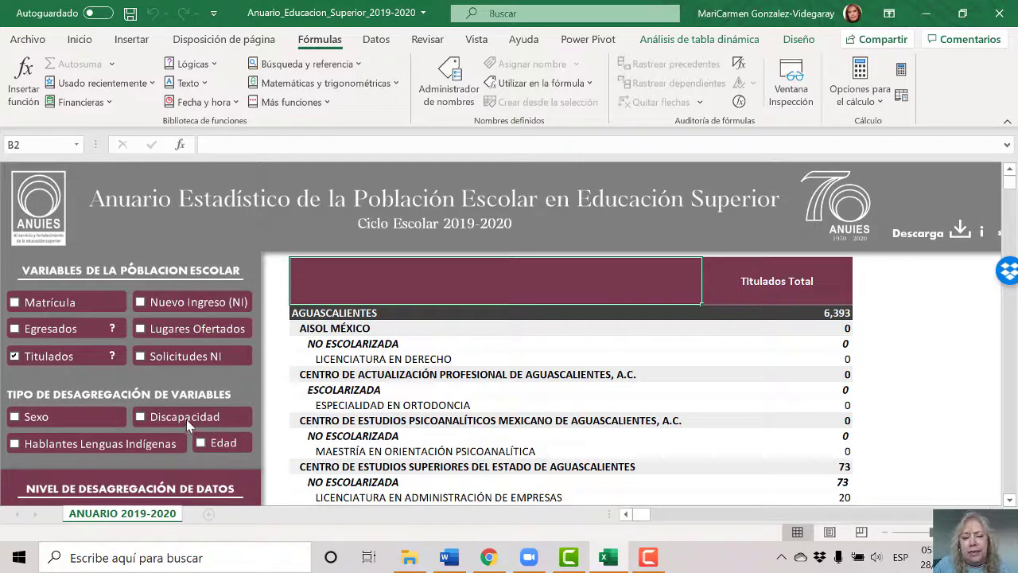
Try the Discapacidad breakdown, then remove it and restore the Sexo split (3,653 women, 2,740 men)
{"action": "left_click", "coordinate": [140, 417]}
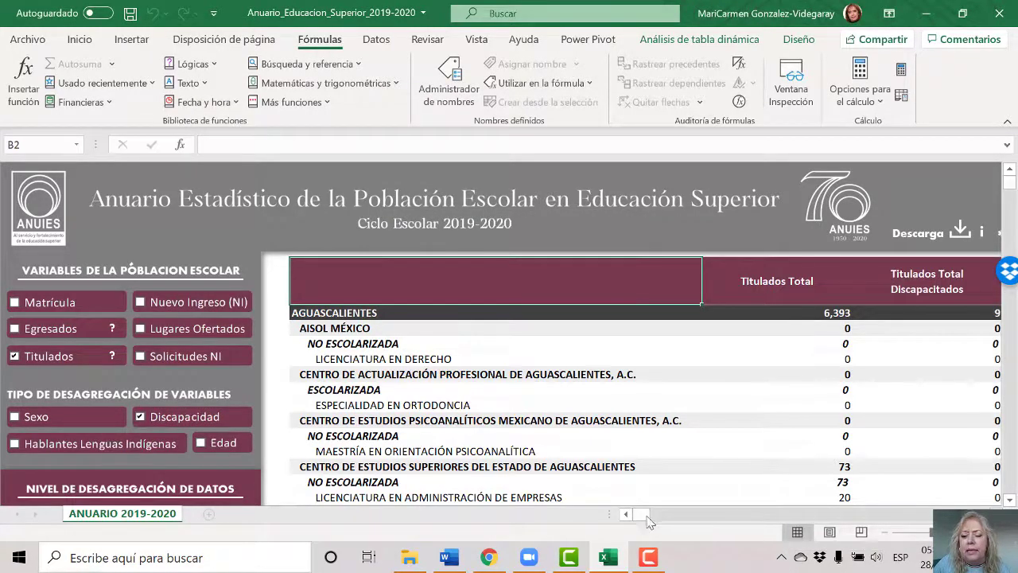
{"action": "left_click_drag", "start_coordinate": [646, 516], "coordinate": [680, 511]}
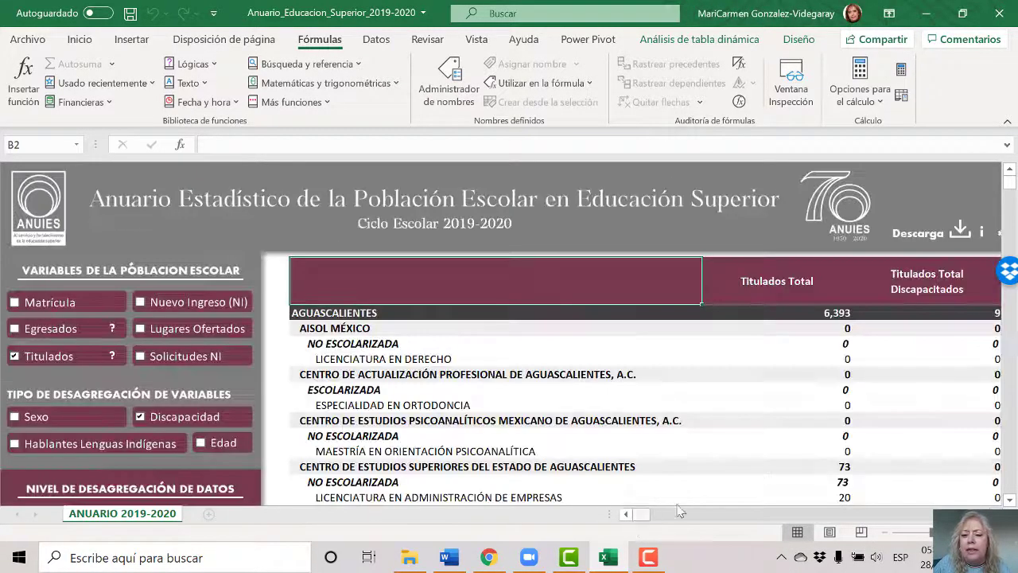
{"action": "scroll", "coordinate": [793, 443], "scroll_direction": "down", "scroll_amount": 3}
{"action": "scroll", "coordinate": [793, 444], "scroll_direction": "up", "scroll_amount": 3}
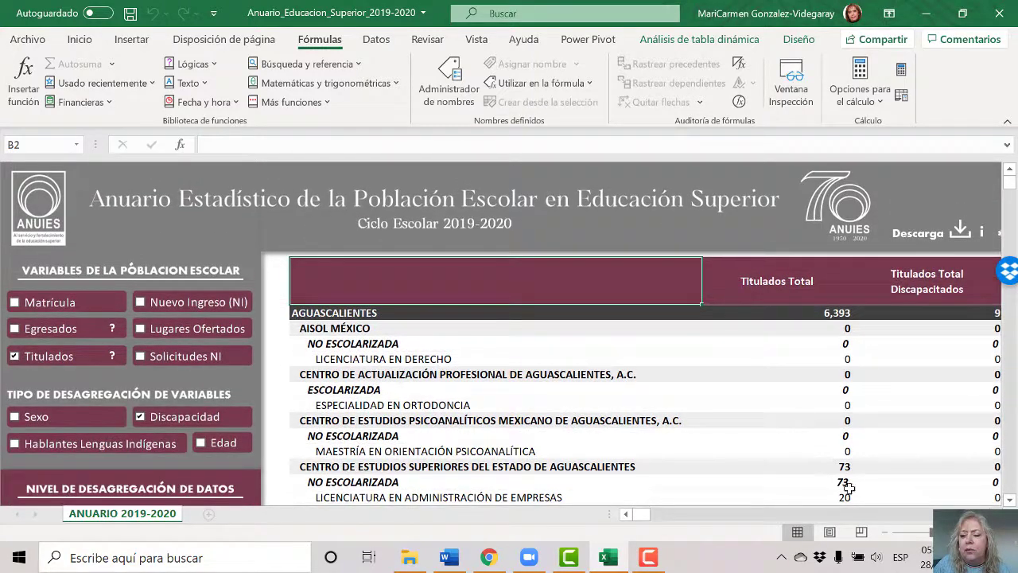
{"action": "scroll", "coordinate": [843, 478], "scroll_direction": "right", "scroll_amount": 3}
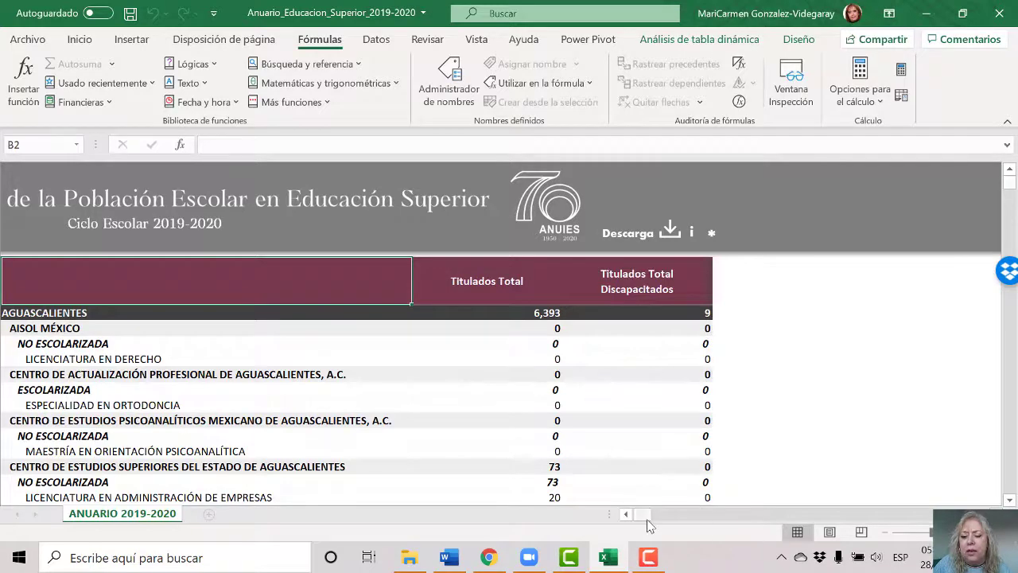
{"action": "scroll", "coordinate": [646, 515], "scroll_direction": "left", "scroll_amount": 3}
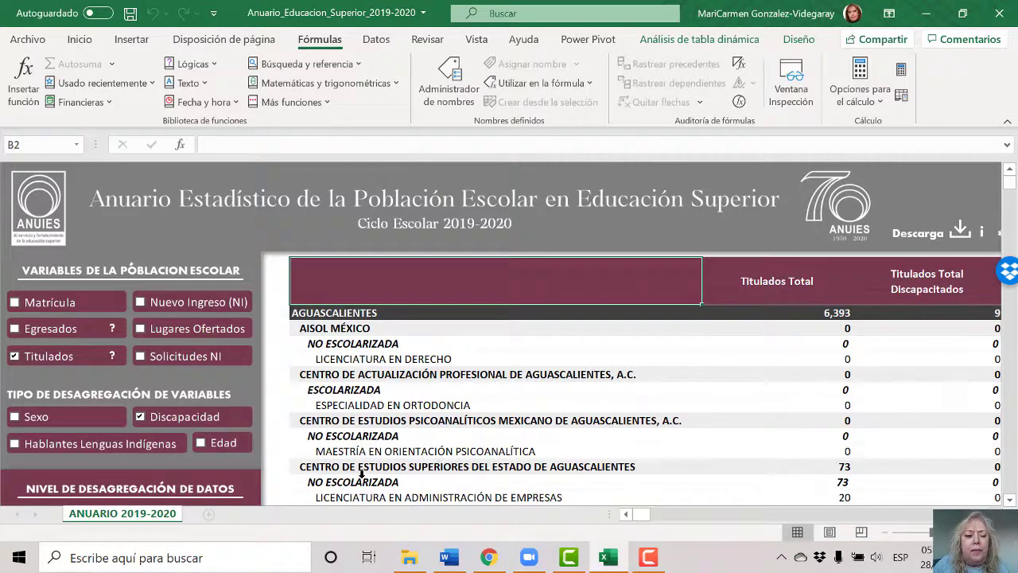
{"action": "left_click", "coordinate": [139, 417]}
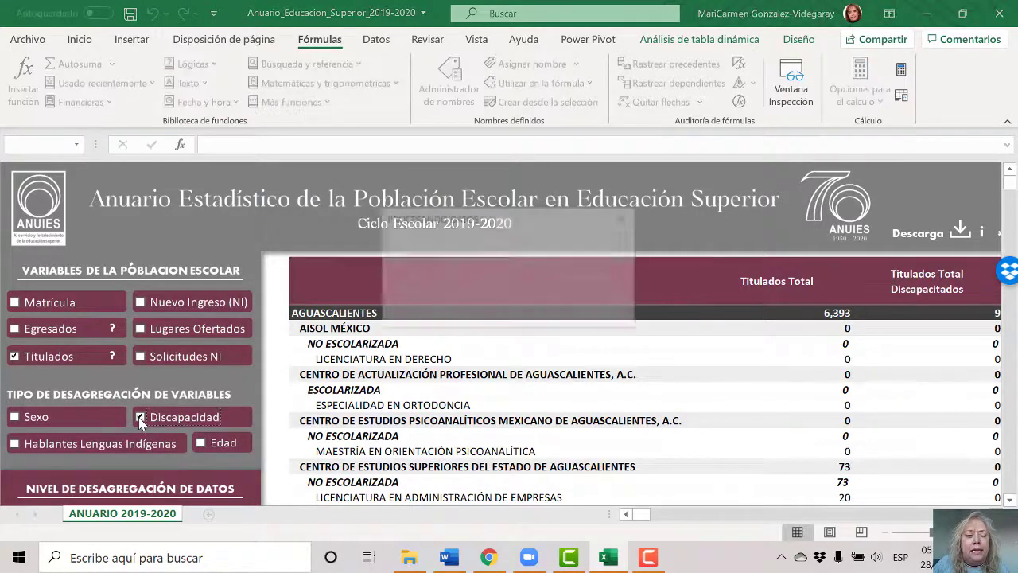
{"action": "left_click", "coordinate": [15, 417]}
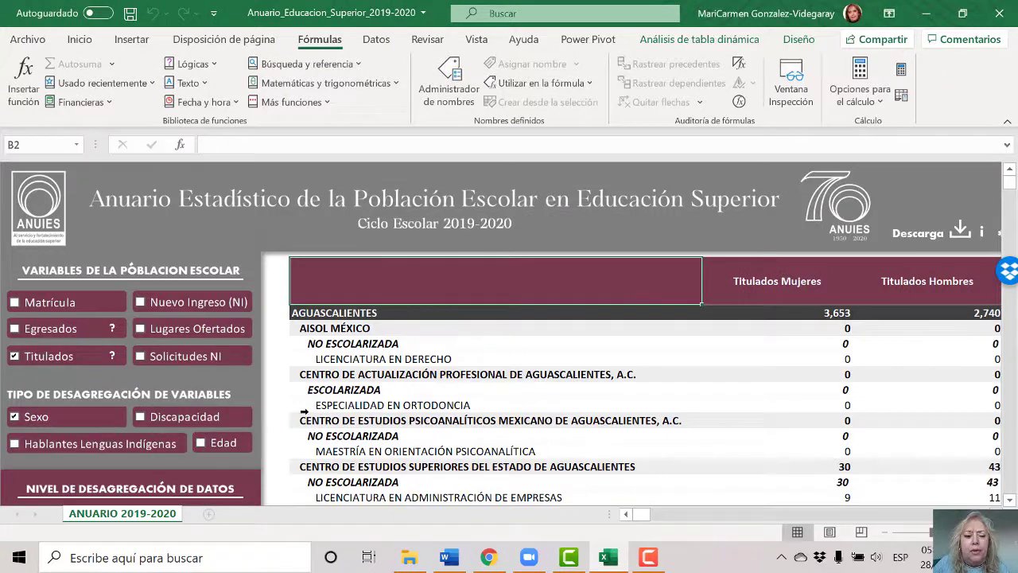
{"action": "mouse_move", "coordinate": [393, 405]}
{"action": "scroll", "coordinate": [374, 412], "scroll_direction": "down", "scroll_amount": 3}
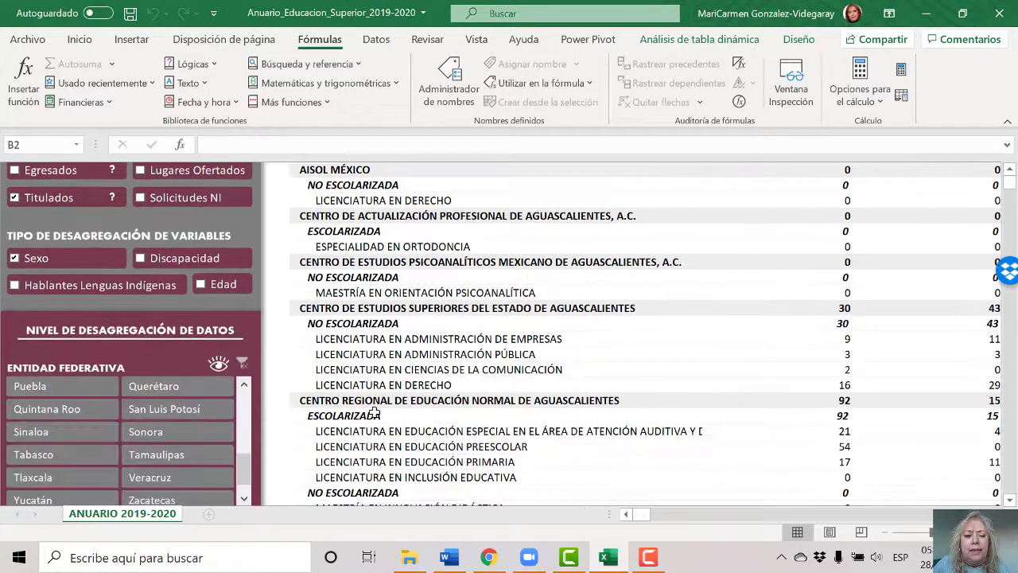
{"action": "scroll", "coordinate": [374, 407], "scroll_direction": "down", "scroll_amount": 1}
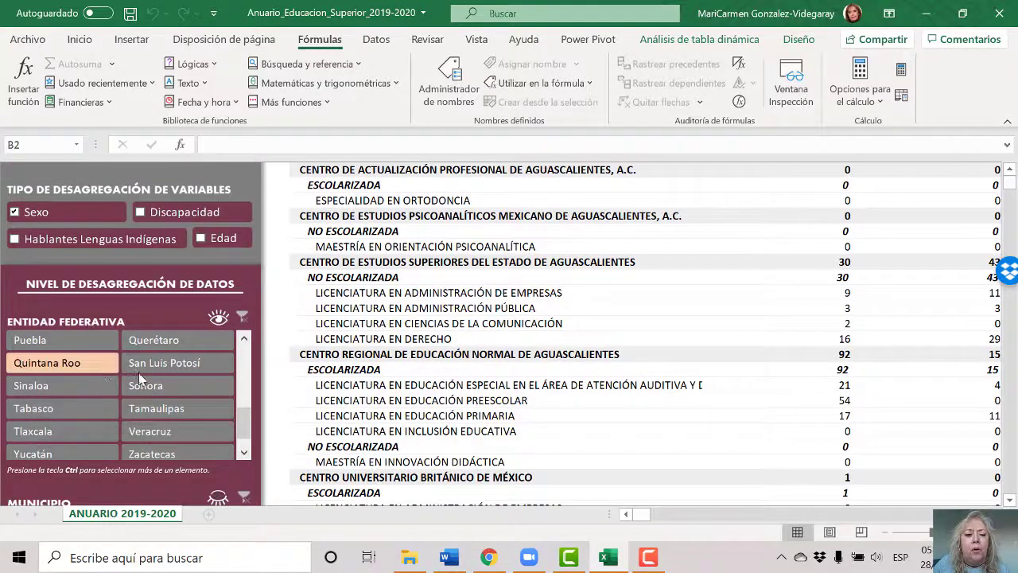
{"action": "scroll", "coordinate": [494, 376], "scroll_direction": "up", "scroll_amount": 5}
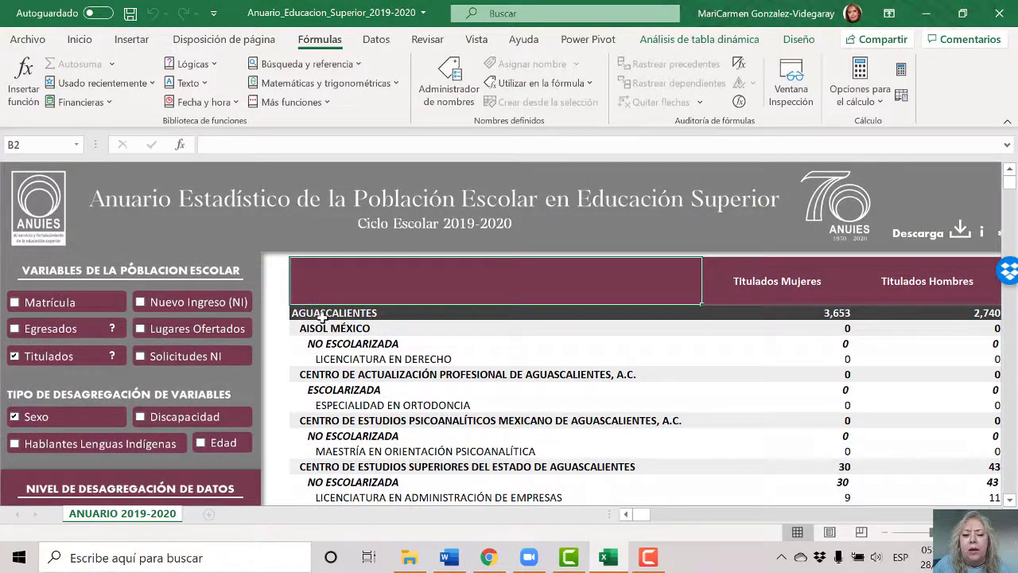
{"action": "scroll", "coordinate": [681, 418], "scroll_direction": "down", "scroll_amount": 2}
{"action": "scroll", "coordinate": [680, 410], "scroll_direction": "down", "scroll_amount": 5}
{"action": "scroll", "coordinate": [679, 407], "scroll_direction": "down", "scroll_amount": 2}
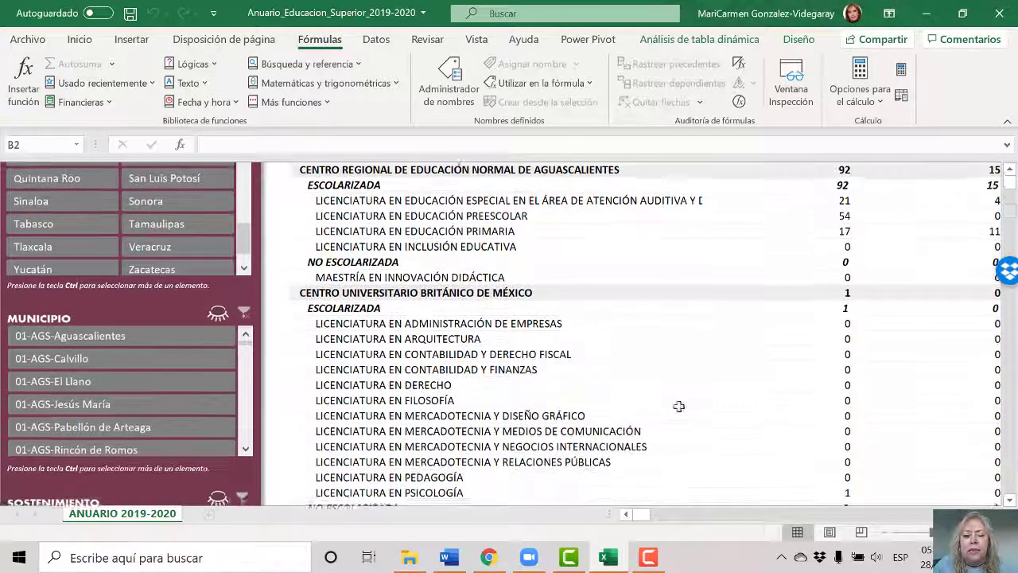
{"action": "scroll", "coordinate": [676, 403], "scroll_direction": "down", "scroll_amount": 3}
{"action": "scroll", "coordinate": [673, 400], "scroll_direction": "down", "scroll_amount": 4}
{"action": "scroll", "coordinate": [672, 399], "scroll_direction": "down", "scroll_amount": 7}
{"action": "scroll", "coordinate": [671, 397], "scroll_direction": "down", "scroll_amount": 2}
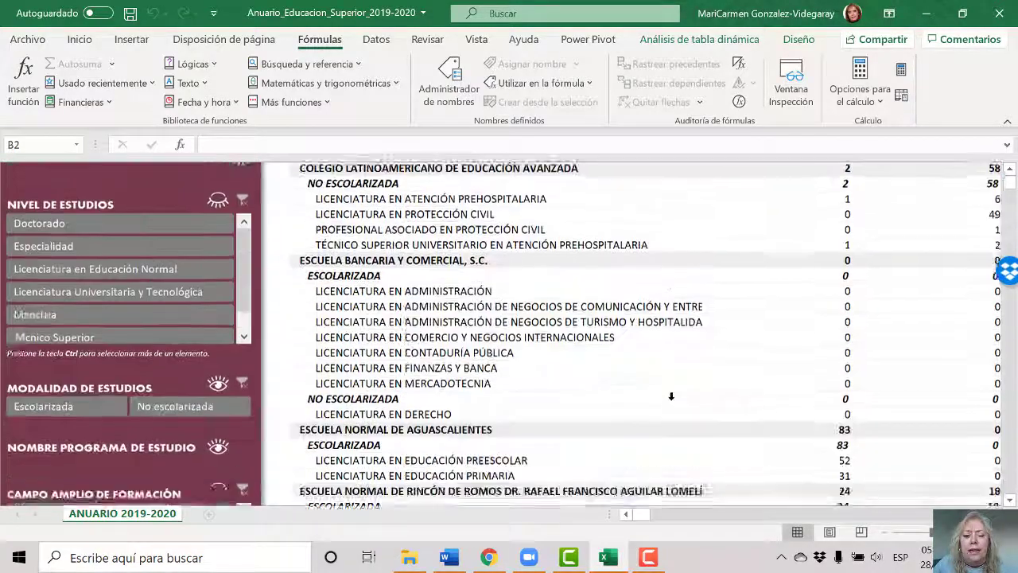
{"action": "scroll", "coordinate": [678, 393], "scroll_direction": "down", "scroll_amount": 8}
{"action": "scroll", "coordinate": [685, 389], "scroll_direction": "down", "scroll_amount": 5}
{"action": "scroll", "coordinate": [693, 387], "scroll_direction": "down", "scroll_amount": 5}
{"action": "scroll", "coordinate": [697, 386], "scroll_direction": "down", "scroll_amount": 5}
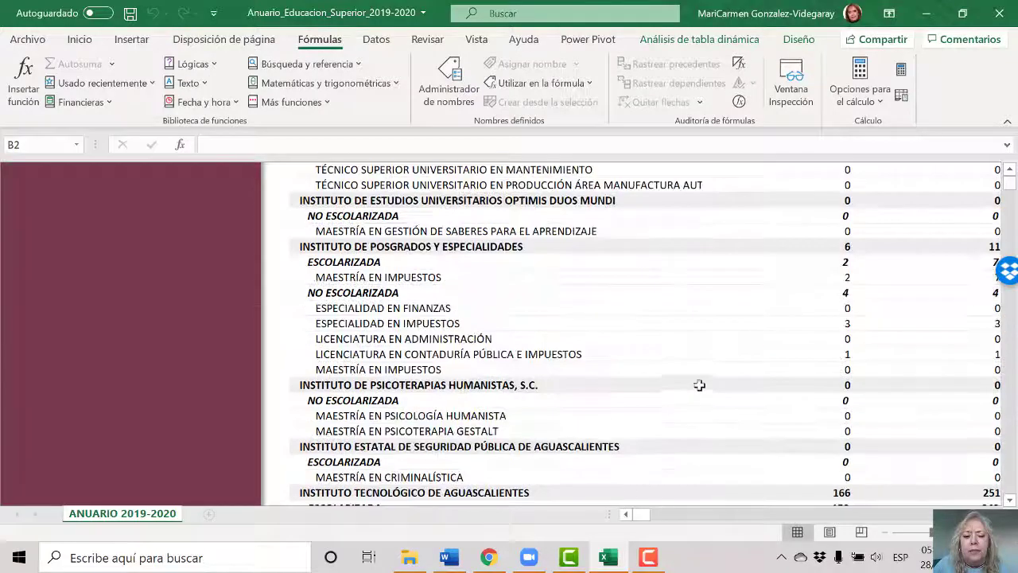
{"action": "scroll", "coordinate": [700, 387], "scroll_direction": "down", "scroll_amount": 4}
{"action": "scroll", "coordinate": [704, 386], "scroll_direction": "down", "scroll_amount": 7}
{"action": "scroll", "coordinate": [710, 386], "scroll_direction": "down", "scroll_amount": 3}
{"action": "scroll", "coordinate": [720, 383], "scroll_direction": "down", "scroll_amount": 6}
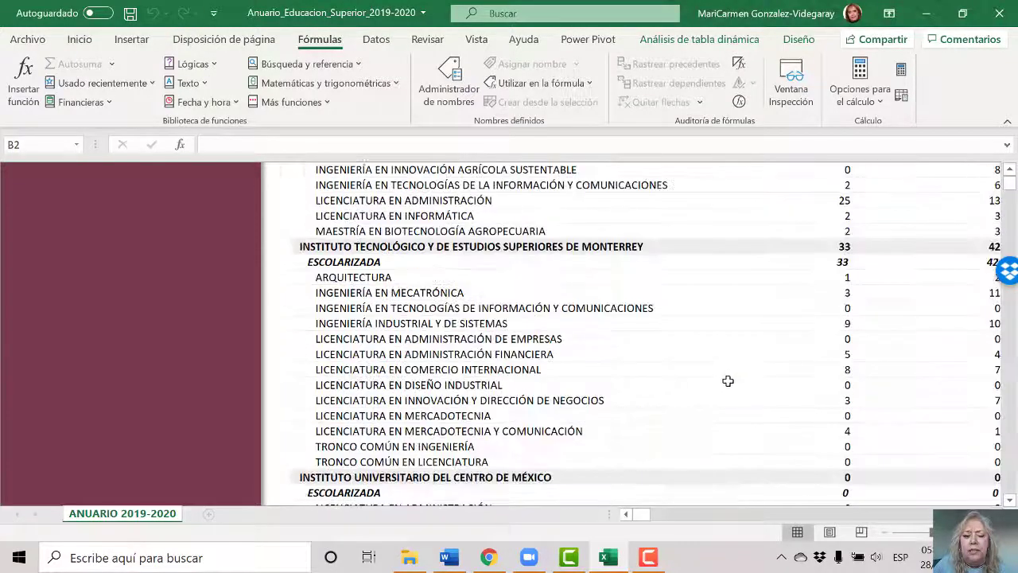
{"action": "scroll", "coordinate": [728, 381], "scroll_direction": "down", "scroll_amount": 4}
{"action": "scroll", "coordinate": [741, 373], "scroll_direction": "down", "scroll_amount": 10}
{"action": "scroll", "coordinate": [753, 368], "scroll_direction": "down", "scroll_amount": 5}
{"action": "scroll", "coordinate": [756, 369], "scroll_direction": "down", "scroll_amount": 6}
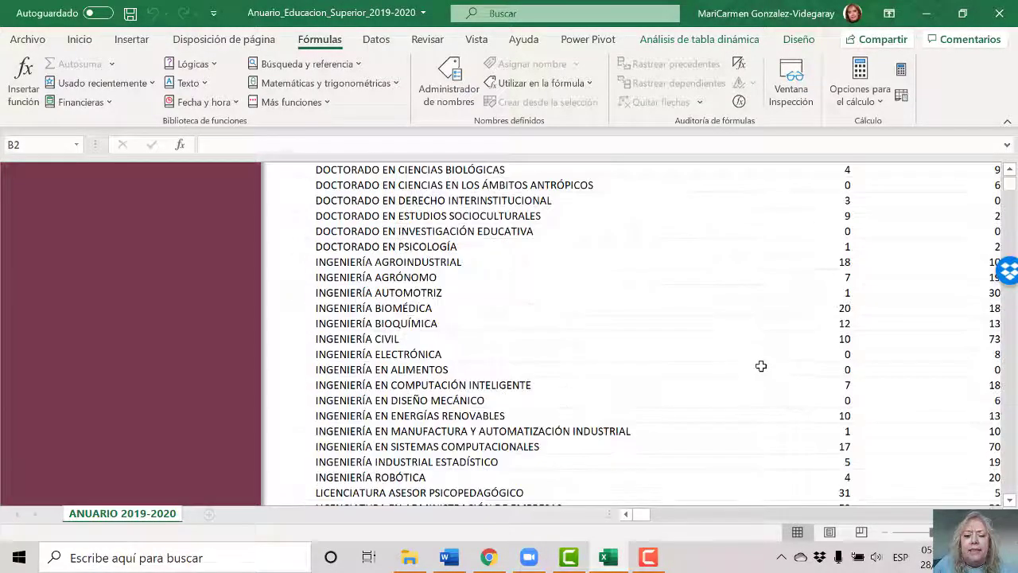
{"action": "scroll", "coordinate": [764, 366], "scroll_direction": "down", "scroll_amount": 4}
{"action": "scroll", "coordinate": [768, 364], "scroll_direction": "down", "scroll_amount": 7}
{"action": "scroll", "coordinate": [772, 366], "scroll_direction": "down", "scroll_amount": 4}
{"action": "scroll", "coordinate": [776, 365], "scroll_direction": "down", "scroll_amount": 10}
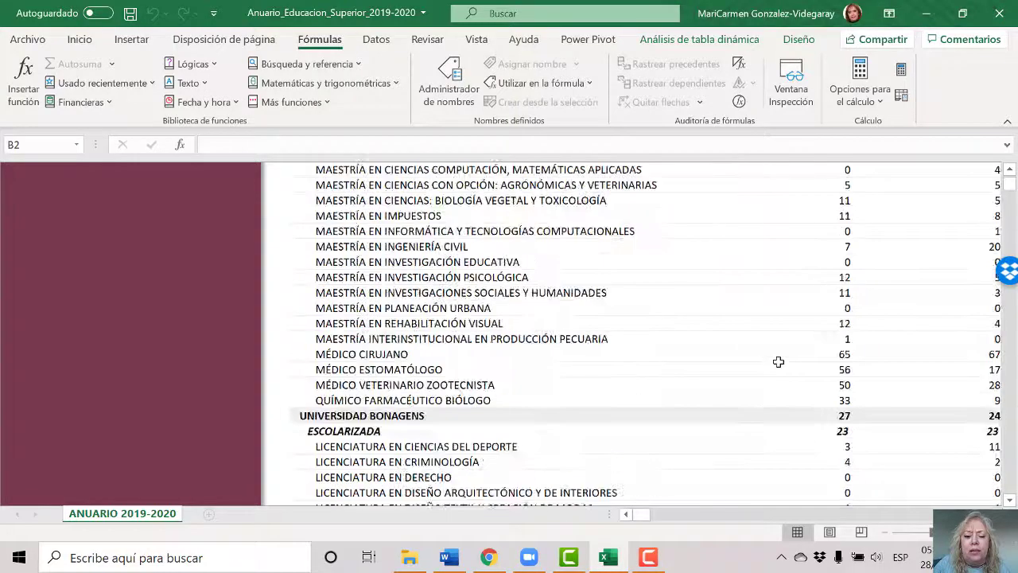
{"action": "scroll", "coordinate": [778, 362], "scroll_direction": "down", "scroll_amount": 4}
{"action": "scroll", "coordinate": [781, 363], "scroll_direction": "down", "scroll_amount": 8}
{"action": "scroll", "coordinate": [782, 364], "scroll_direction": "down", "scroll_amount": 3}
{"action": "scroll", "coordinate": [786, 367], "scroll_direction": "down", "scroll_amount": 5}
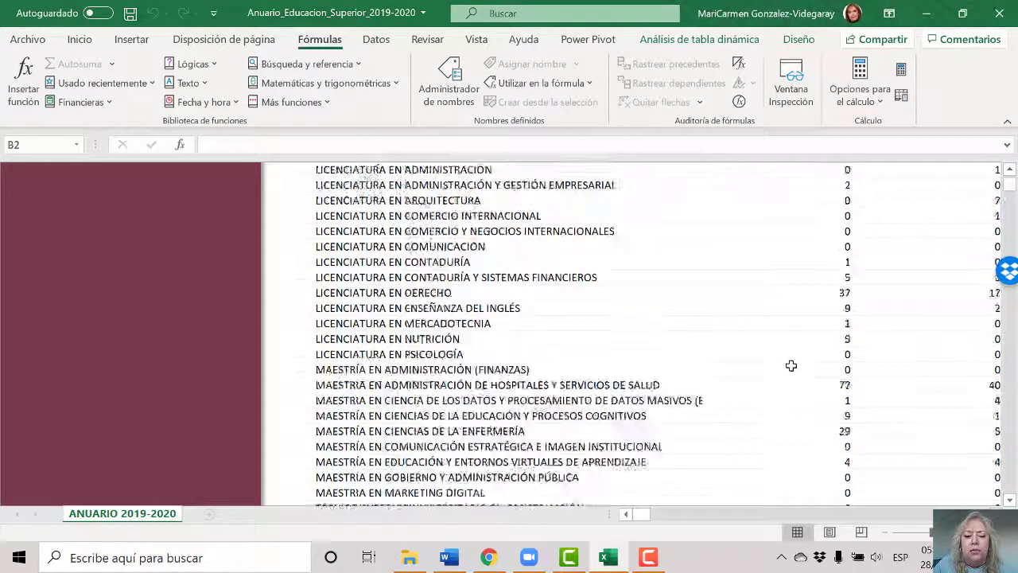
{"action": "scroll", "coordinate": [796, 364], "scroll_direction": "down", "scroll_amount": 5}
{"action": "scroll", "coordinate": [836, 346], "scroll_direction": "down", "scroll_amount": 8}
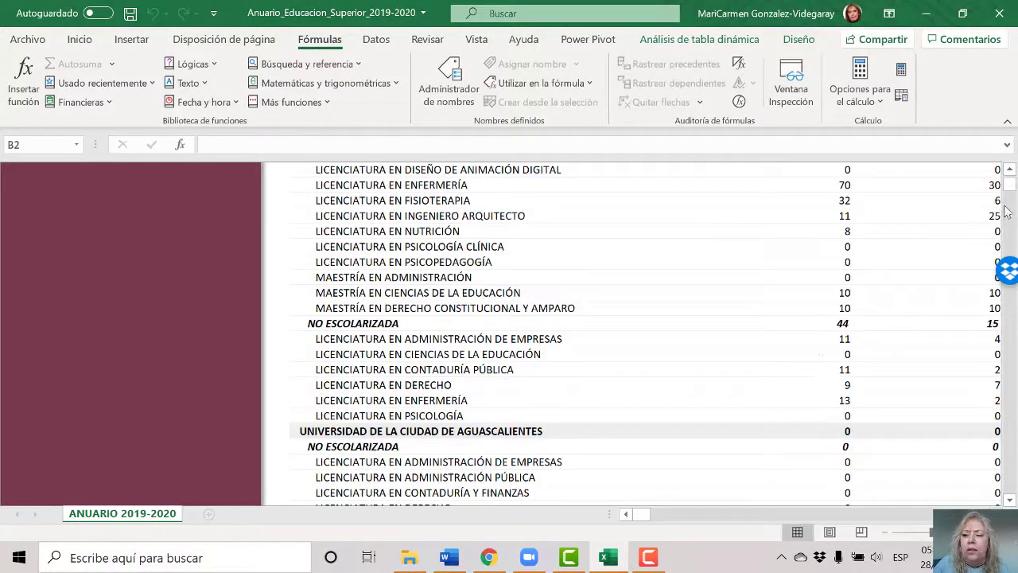
{"action": "left_click_drag", "start_coordinate": [1010, 191], "coordinate": [1010, 200]}
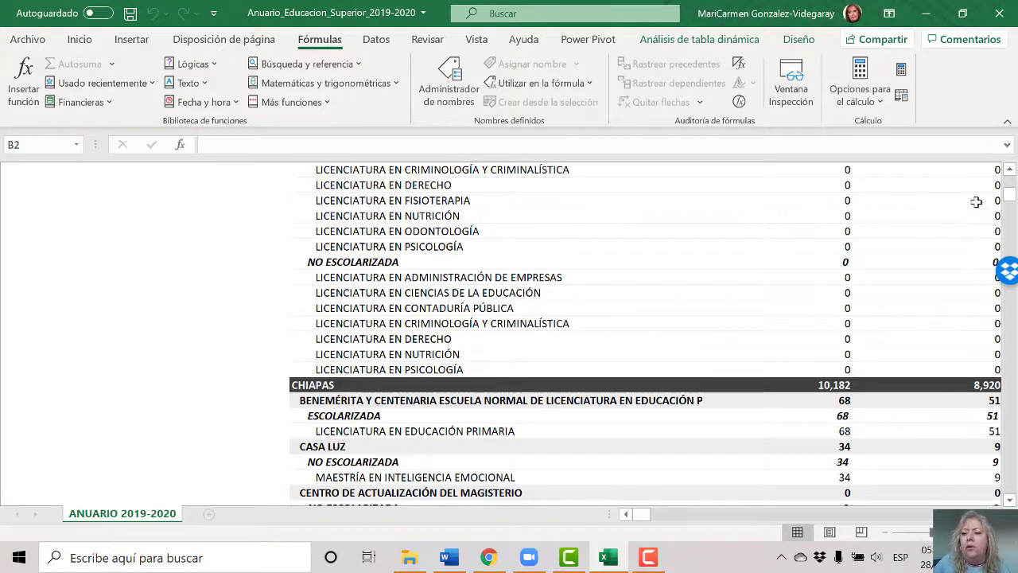
{"action": "left_click_drag", "start_coordinate": [1012, 205], "coordinate": [1011, 174]}
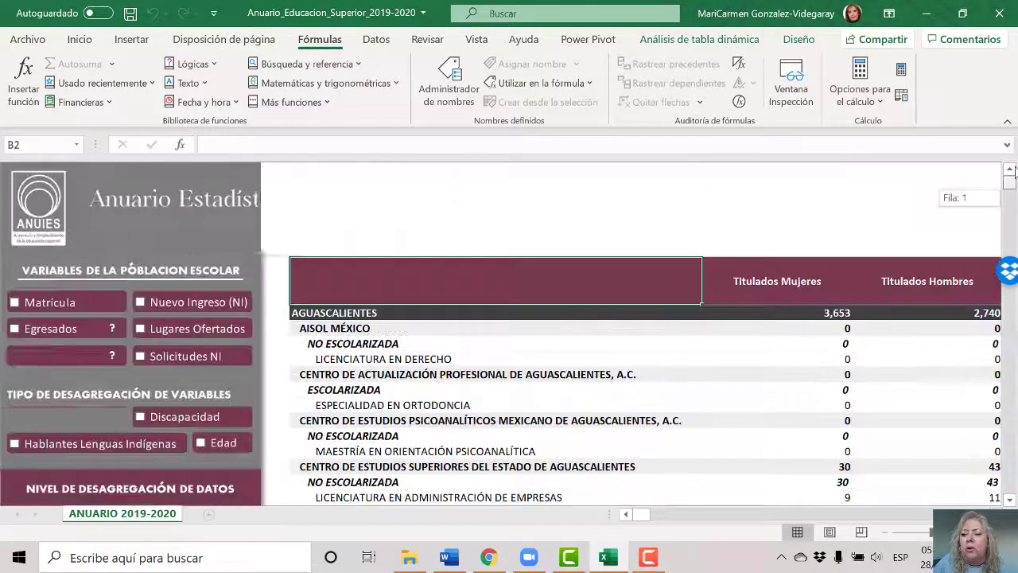
{"action": "scroll", "coordinate": [119, 429], "scroll_direction": "down", "scroll_amount": 3}
{"action": "scroll", "coordinate": [96, 398], "scroll_direction": "down", "scroll_amount": 1}
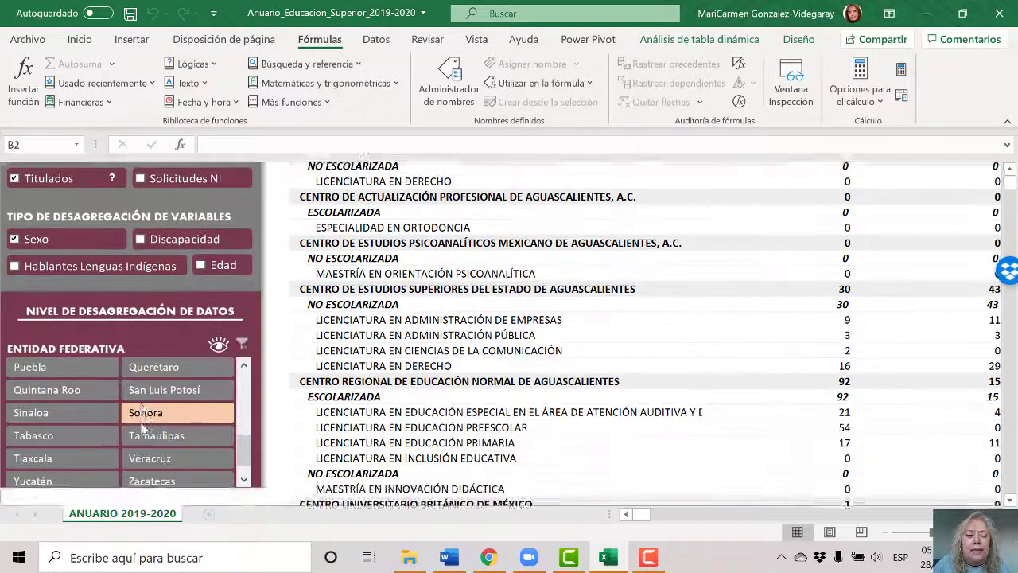
{"action": "scroll", "coordinate": [80, 374], "scroll_direction": "down", "scroll_amount": 1}
{"action": "scroll", "coordinate": [73, 362], "scroll_direction": "down", "scroll_amount": 1}
{"action": "scroll", "coordinate": [159, 358], "scroll_direction": "down", "scroll_amount": 1}
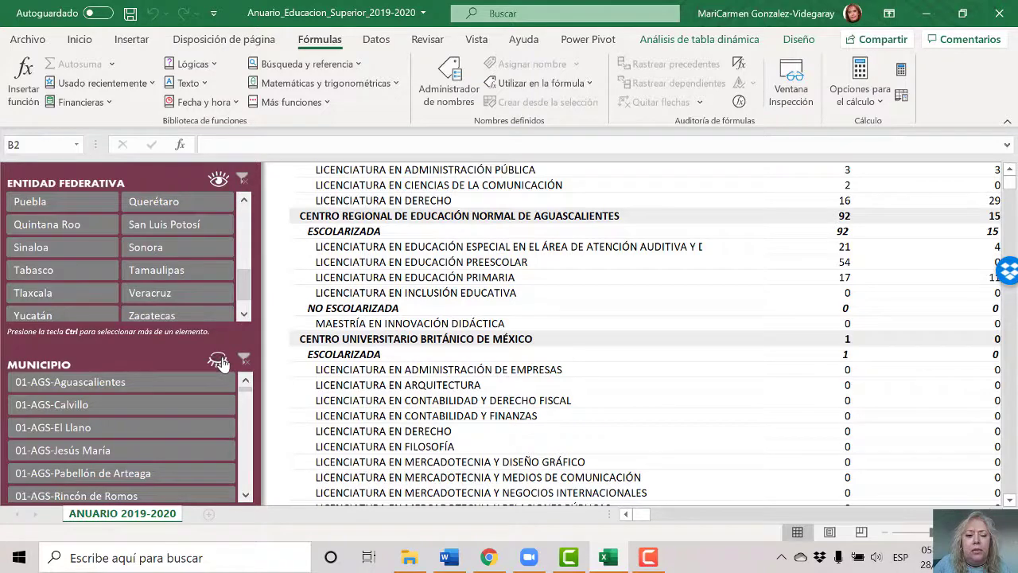
{"action": "scroll", "coordinate": [220, 362], "scroll_direction": "down", "scroll_amount": 2}
{"action": "scroll", "coordinate": [223, 358], "scroll_direction": "down", "scroll_amount": 1}
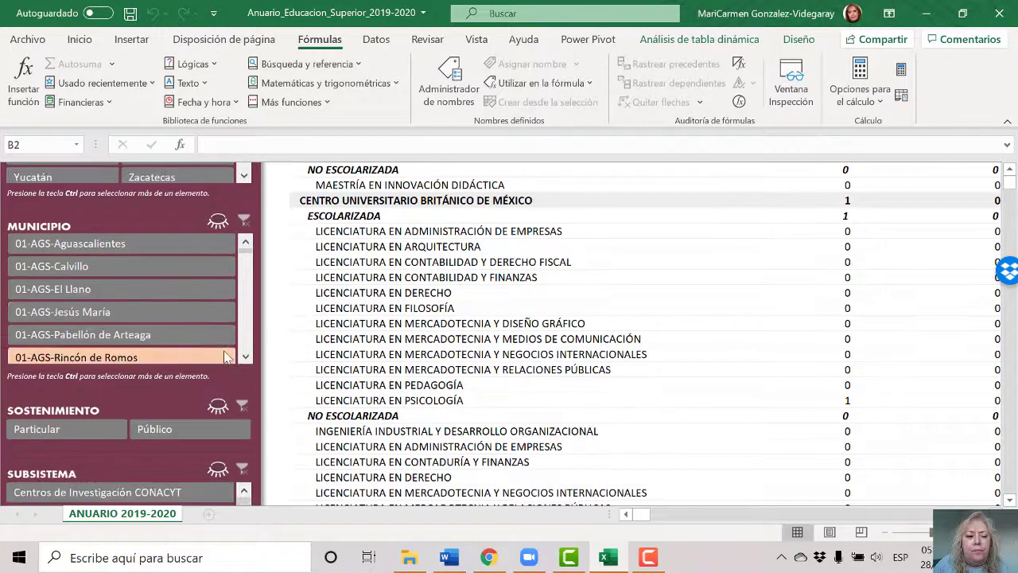
{"action": "scroll", "coordinate": [225, 357], "scroll_direction": "down", "scroll_amount": 1}
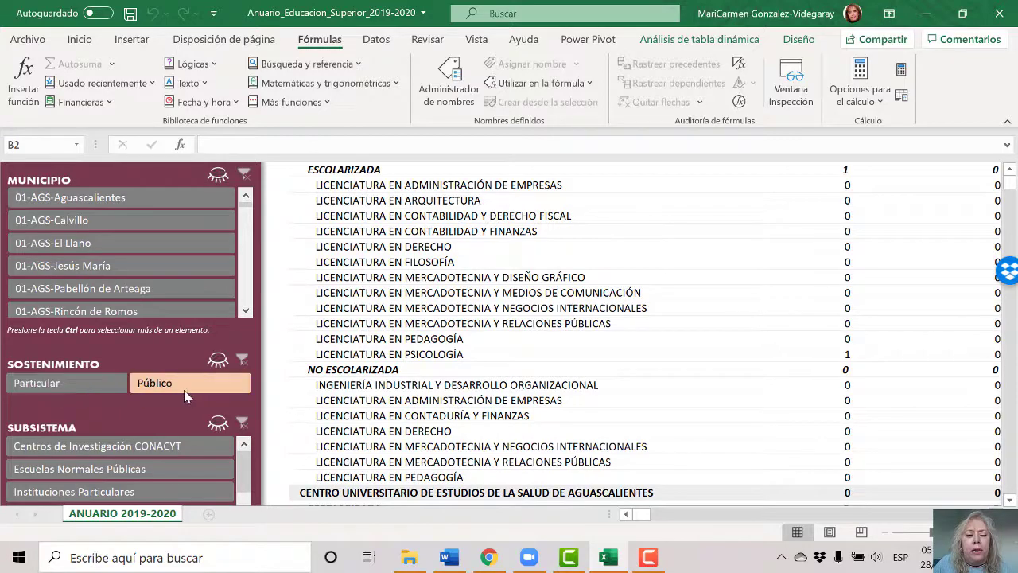
{"action": "scroll", "coordinate": [186, 388], "scroll_direction": "down", "scroll_amount": 1}
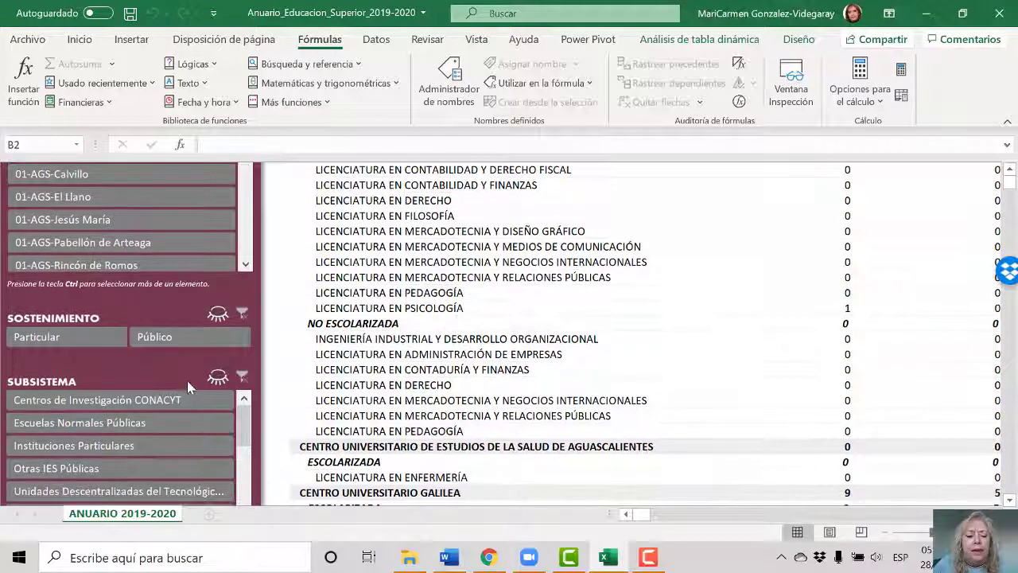
{"action": "scroll", "coordinate": [187, 381], "scroll_direction": "down", "scroll_amount": 1}
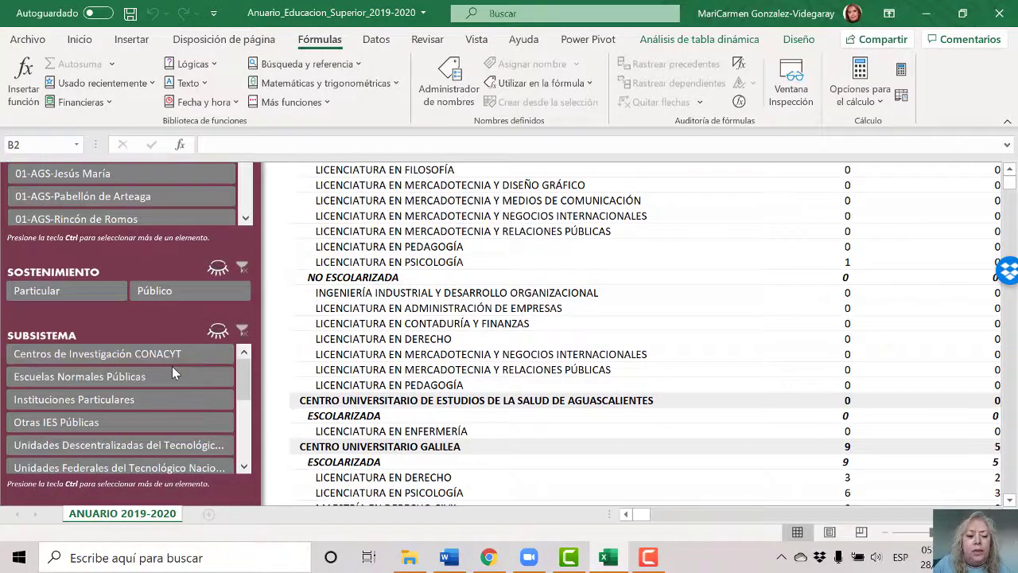
{"action": "scroll", "coordinate": [172, 366], "scroll_direction": "down", "scroll_amount": 2}
{"action": "scroll", "coordinate": [172, 366], "scroll_direction": "down", "scroll_amount": 1}
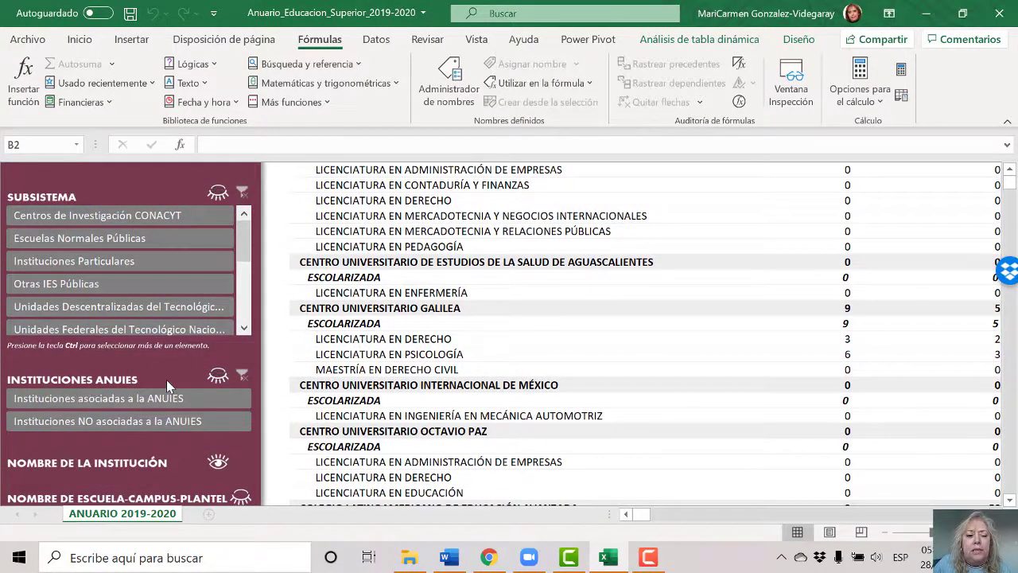
{"action": "scroll", "coordinate": [173, 406], "scroll_direction": "down", "scroll_amount": 1}
{"action": "scroll", "coordinate": [172, 406], "scroll_direction": "down", "scroll_amount": 1}
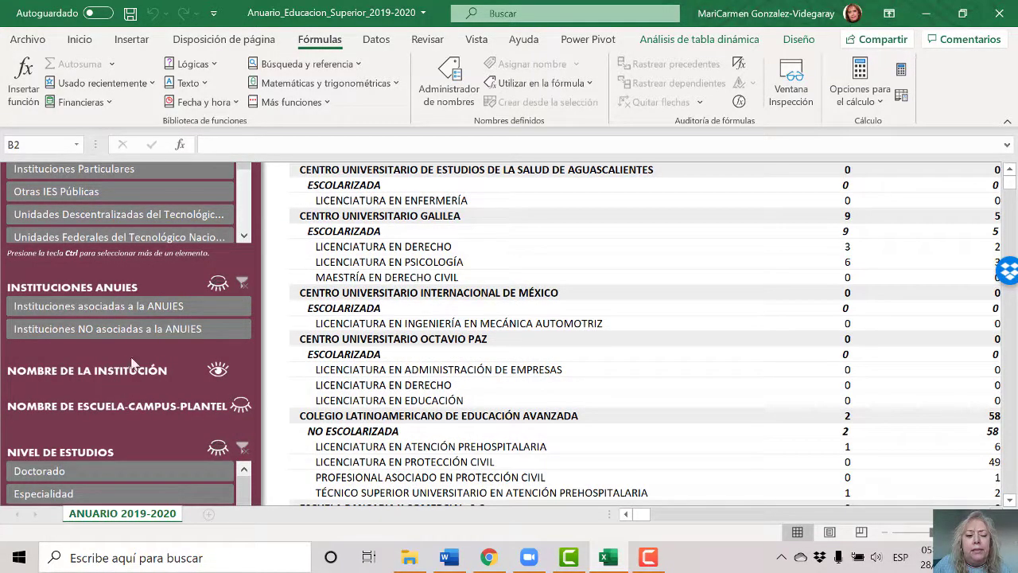
Hide the NOMBRE DE LA INSTITUCIÓN level so programs appear directly under each state and modality
{"action": "left_click", "coordinate": [218, 372]}
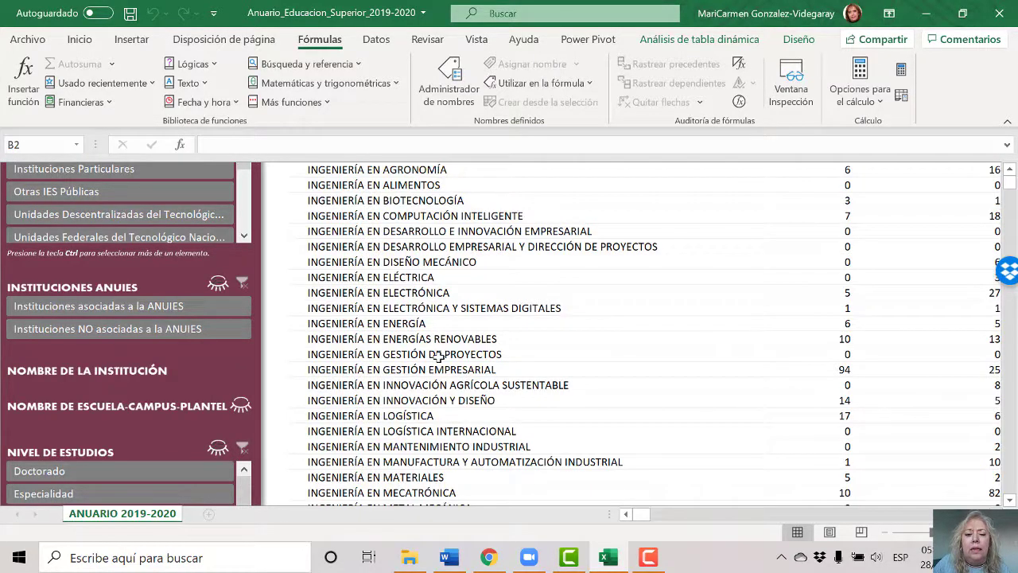
{"action": "scroll", "coordinate": [438, 357], "scroll_direction": "up", "scroll_amount": 4}
{"action": "scroll", "coordinate": [442, 355], "scroll_direction": "up", "scroll_amount": 1}
{"action": "scroll", "coordinate": [445, 350], "scroll_direction": "up", "scroll_amount": 6}
{"action": "scroll", "coordinate": [449, 343], "scroll_direction": "up", "scroll_amount": 2}
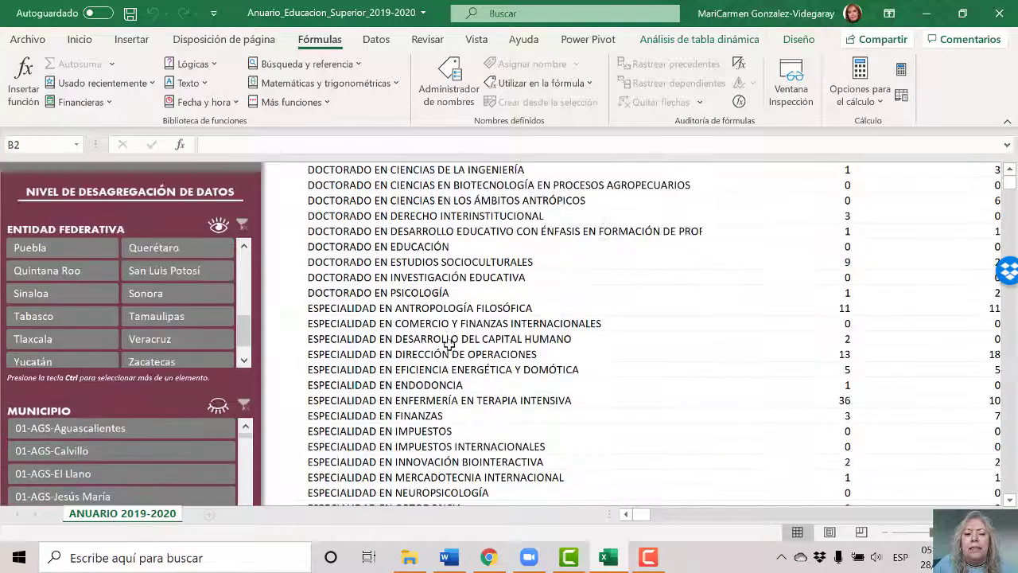
{"action": "scroll", "coordinate": [449, 346], "scroll_direction": "up", "scroll_amount": 2}
{"action": "scroll", "coordinate": [451, 348], "scroll_direction": "up", "scroll_amount": 1}
{"action": "scroll", "coordinate": [450, 343], "scroll_direction": "up", "scroll_amount": 5}
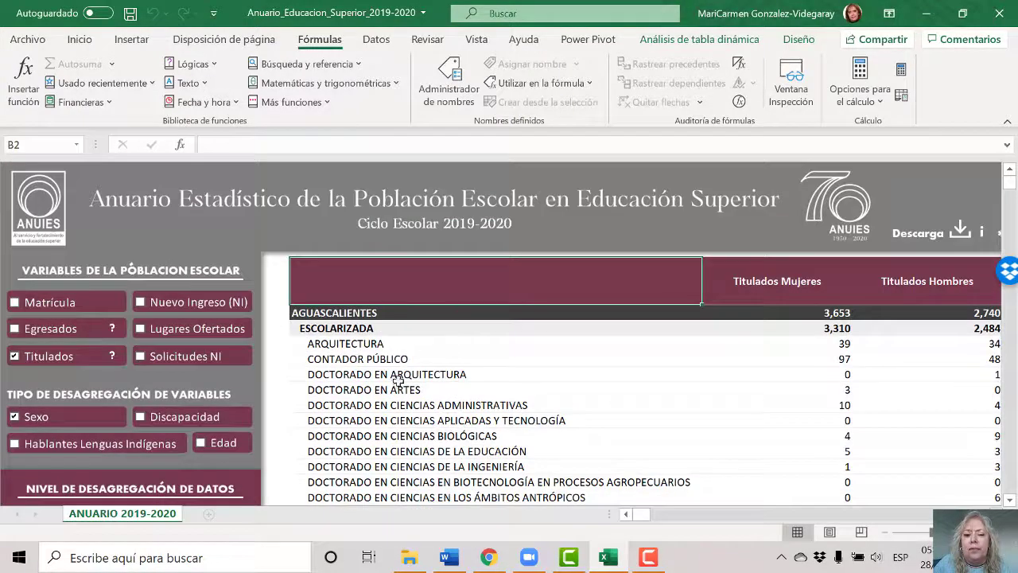
{"action": "scroll", "coordinate": [253, 433], "scroll_direction": "down", "scroll_amount": 5}
{"action": "scroll", "coordinate": [256, 414], "scroll_direction": "down", "scroll_amount": 8}
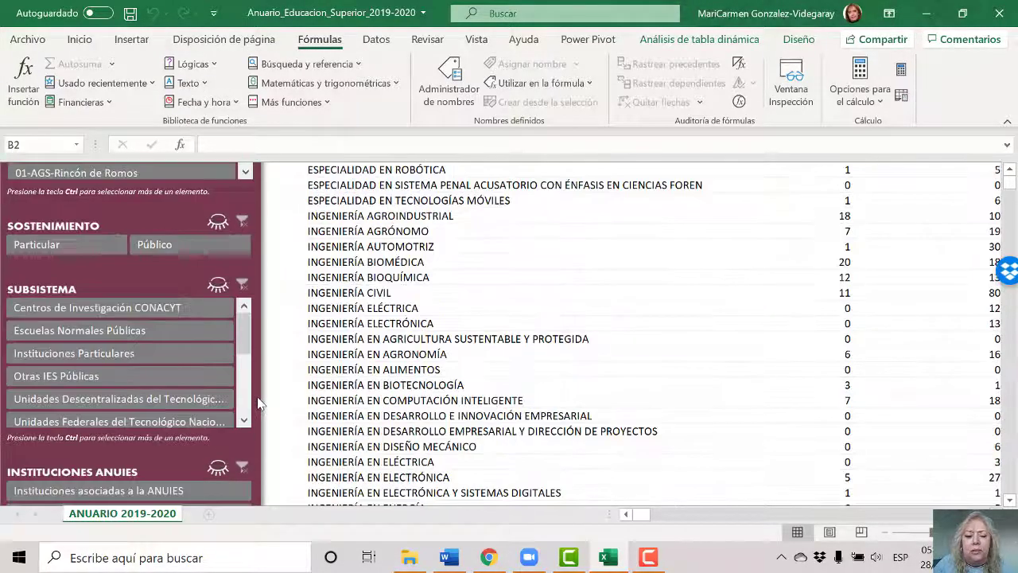
{"action": "scroll", "coordinate": [258, 400], "scroll_direction": "down", "scroll_amount": 5}
{"action": "scroll", "coordinate": [258, 400], "scroll_direction": "down", "scroll_amount": 2}
{"action": "scroll", "coordinate": [260, 398], "scroll_direction": "down", "scroll_amount": 2}
{"action": "scroll", "coordinate": [262, 396], "scroll_direction": "down", "scroll_amount": 1}
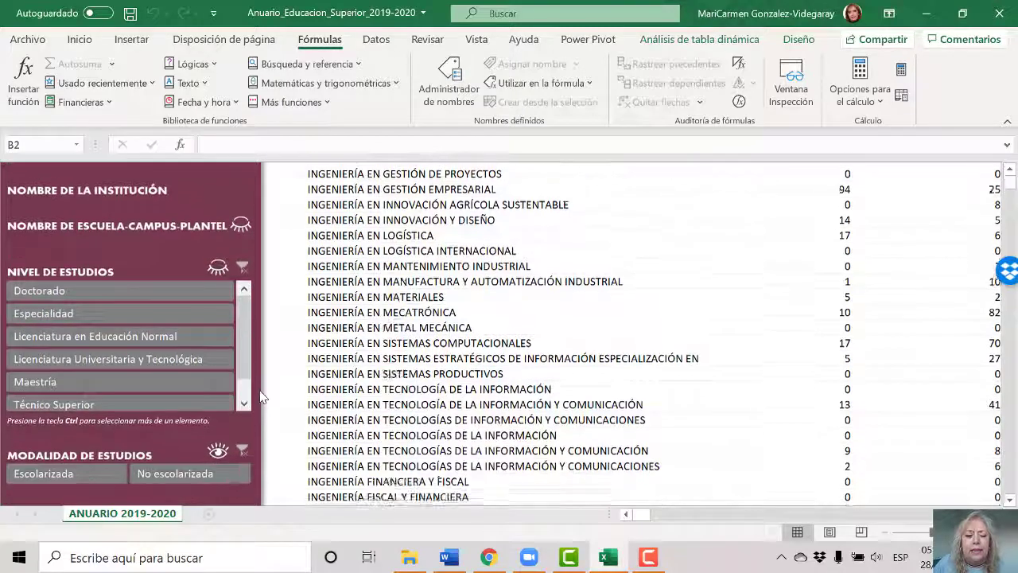
{"action": "scroll", "coordinate": [264, 394], "scroll_direction": "down", "scroll_amount": 2}
{"action": "scroll", "coordinate": [264, 393], "scroll_direction": "down", "scroll_amount": 1}
{"action": "scroll", "coordinate": [264, 394], "scroll_direction": "down", "scroll_amount": 2}
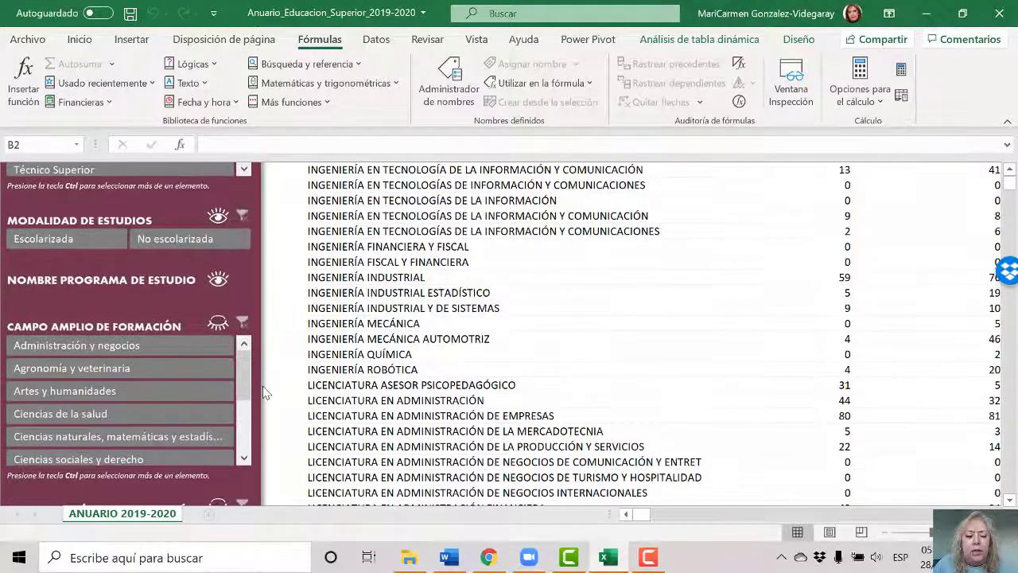
{"action": "scroll", "coordinate": [264, 393], "scroll_direction": "down", "scroll_amount": 1}
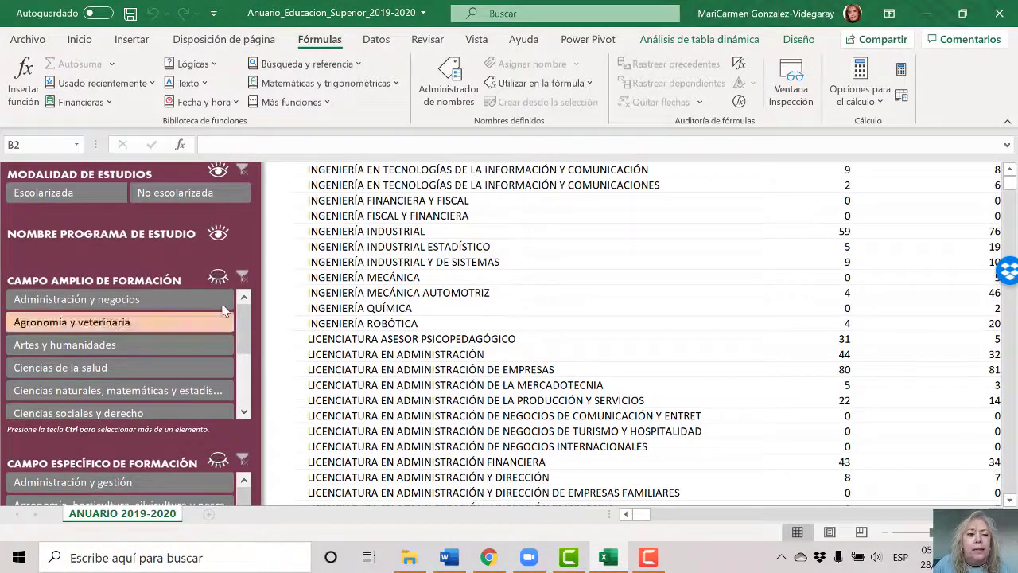
Hide Nombre Programa de Estudio so each state shows only Escolarizada and No escolarizada rows
{"action": "left_click", "coordinate": [218, 237]}
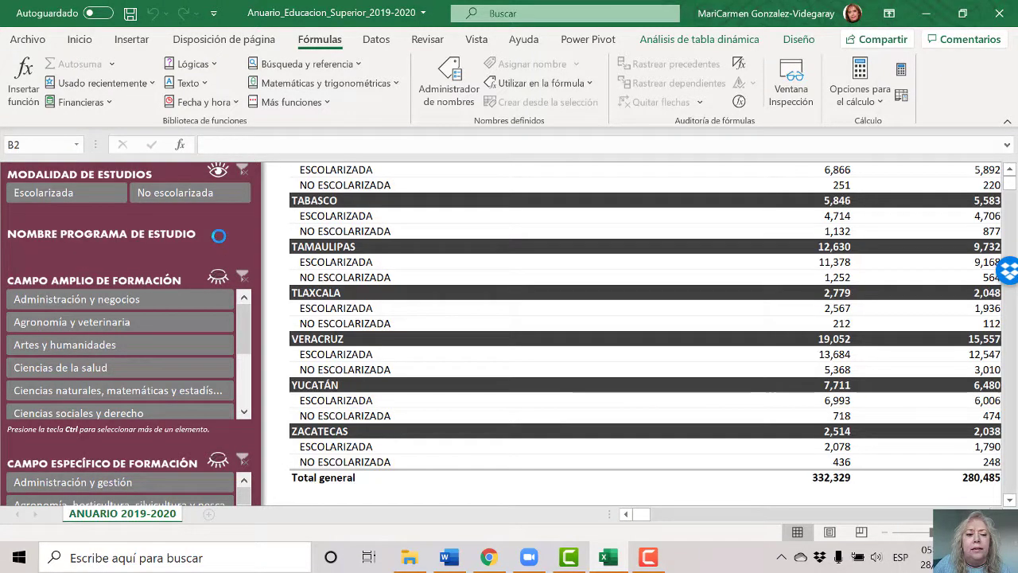
{"action": "scroll", "coordinate": [255, 258], "scroll_direction": "up", "scroll_amount": 1}
{"action": "scroll", "coordinate": [255, 260], "scroll_direction": "up", "scroll_amount": 2}
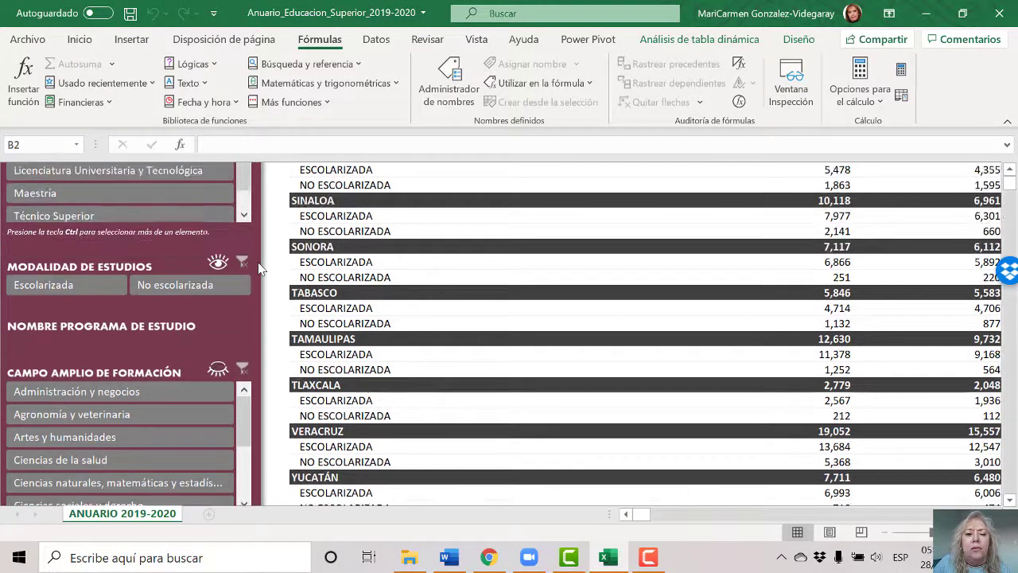
{"action": "scroll", "coordinate": [256, 264], "scroll_direction": "up", "scroll_amount": 2}
{"action": "scroll", "coordinate": [259, 268], "scroll_direction": "up", "scroll_amount": 1}
{"action": "scroll", "coordinate": [259, 268], "scroll_direction": "up", "scroll_amount": 1}
{"action": "scroll", "coordinate": [259, 268], "scroll_direction": "up", "scroll_amount": 3}
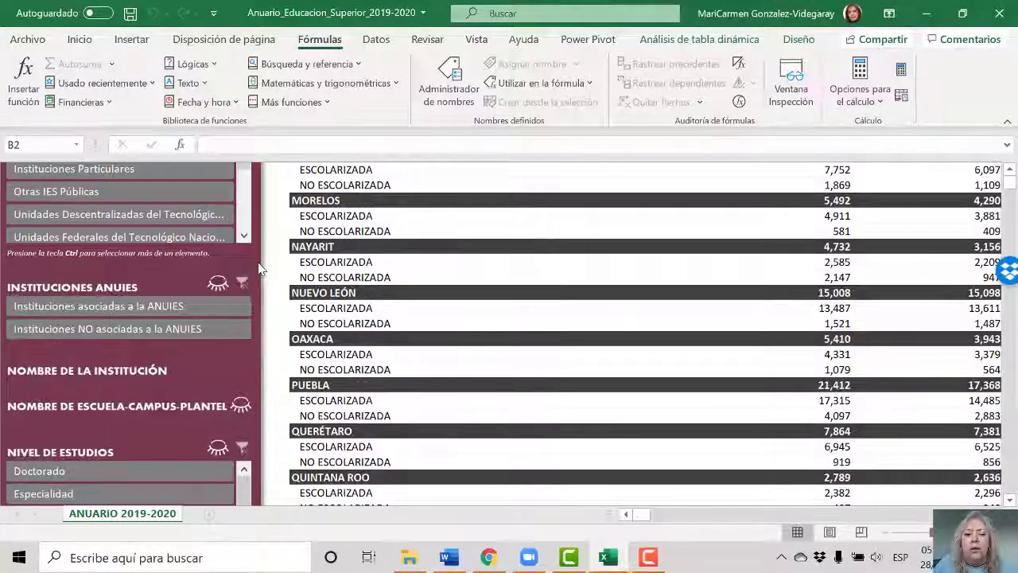
{"action": "scroll", "coordinate": [259, 268], "scroll_direction": "up", "scroll_amount": 3}
{"action": "scroll", "coordinate": [259, 268], "scroll_direction": "up", "scroll_amount": 2}
{"action": "scroll", "coordinate": [259, 269], "scroll_direction": "up", "scroll_amount": 3}
{"action": "scroll", "coordinate": [259, 268], "scroll_direction": "up", "scroll_amount": 4}
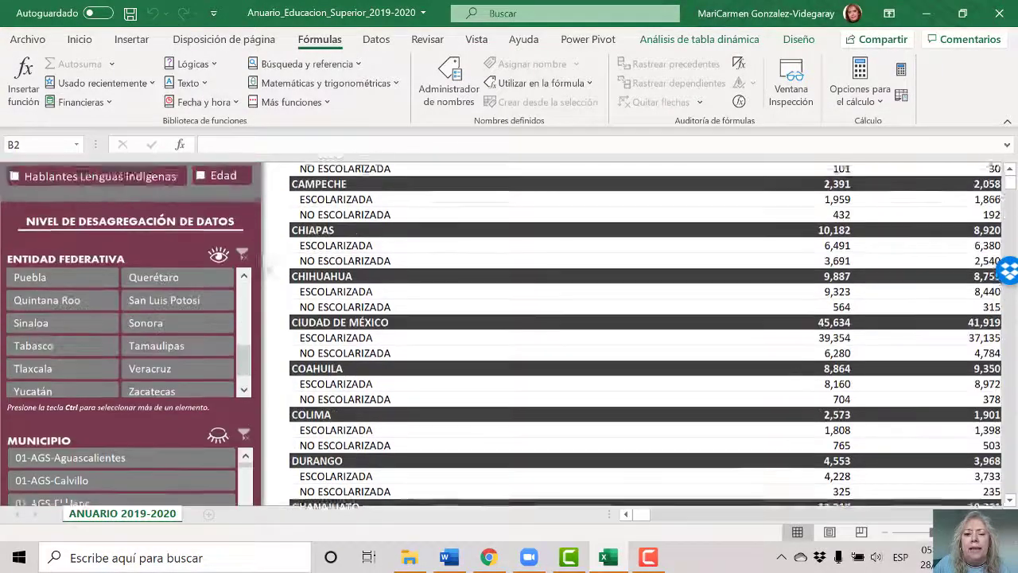
{"action": "scroll", "coordinate": [259, 268], "scroll_direction": "up", "scroll_amount": 5}
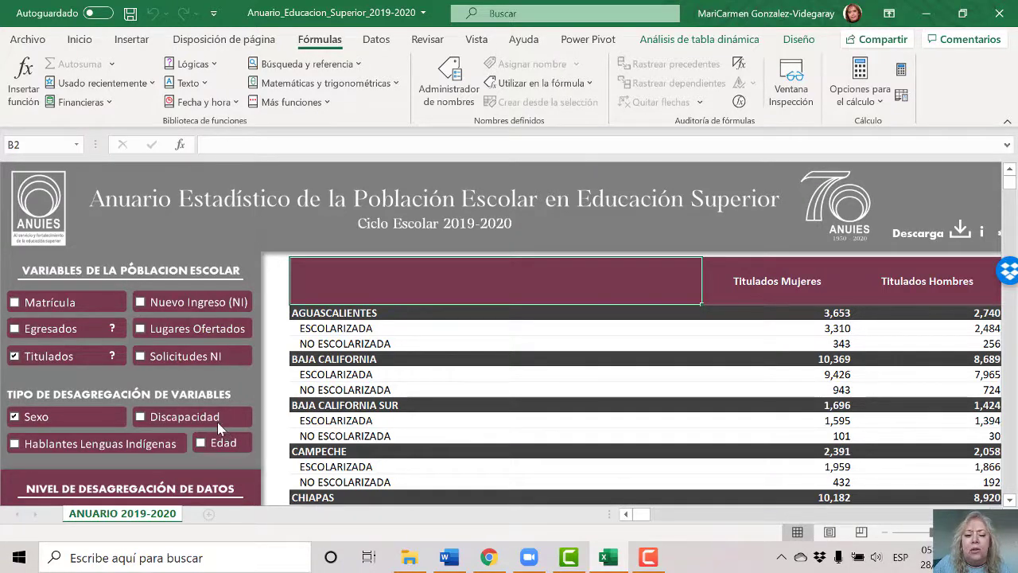
{"action": "scroll", "coordinate": [217, 422], "scroll_direction": "down", "scroll_amount": 3}
{"action": "scroll", "coordinate": [217, 409], "scroll_direction": "down", "scroll_amount": 3}
{"action": "scroll", "coordinate": [217, 410], "scroll_direction": "down", "scroll_amount": 1}
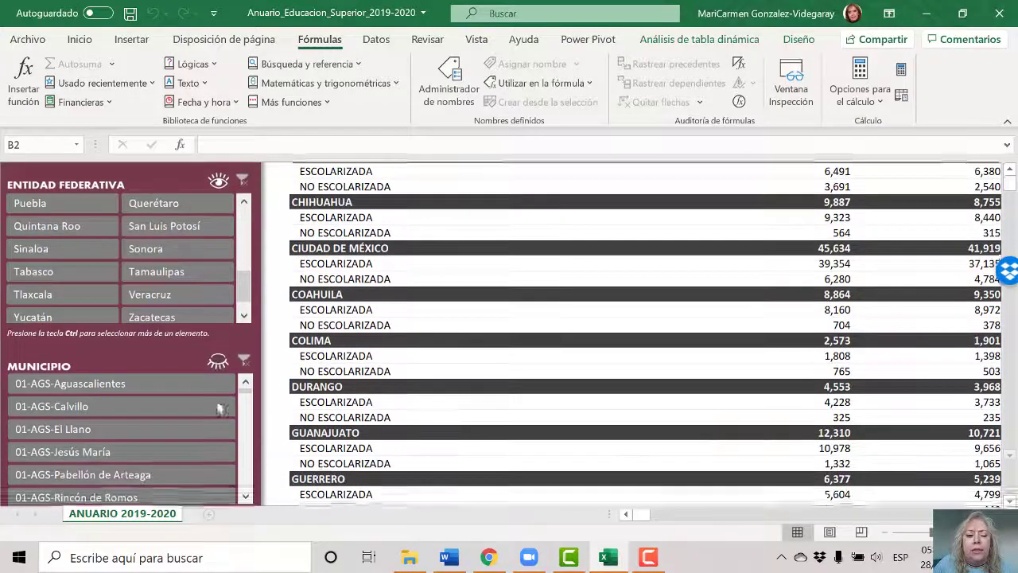
{"action": "scroll", "coordinate": [218, 407], "scroll_direction": "down", "scroll_amount": 3}
{"action": "scroll", "coordinate": [221, 405], "scroll_direction": "down", "scroll_amount": 1}
{"action": "scroll", "coordinate": [220, 406], "scroll_direction": "down", "scroll_amount": 1}
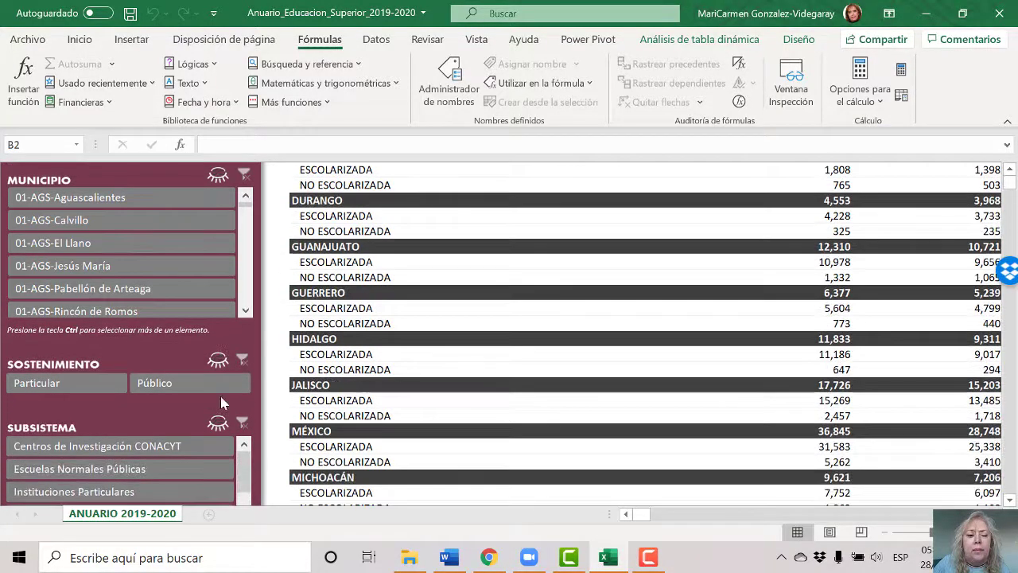
{"action": "scroll", "coordinate": [221, 404], "scroll_direction": "down", "scroll_amount": 2}
{"action": "scroll", "coordinate": [222, 402], "scroll_direction": "down", "scroll_amount": 1}
{"action": "scroll", "coordinate": [225, 396], "scroll_direction": "down", "scroll_amount": 1}
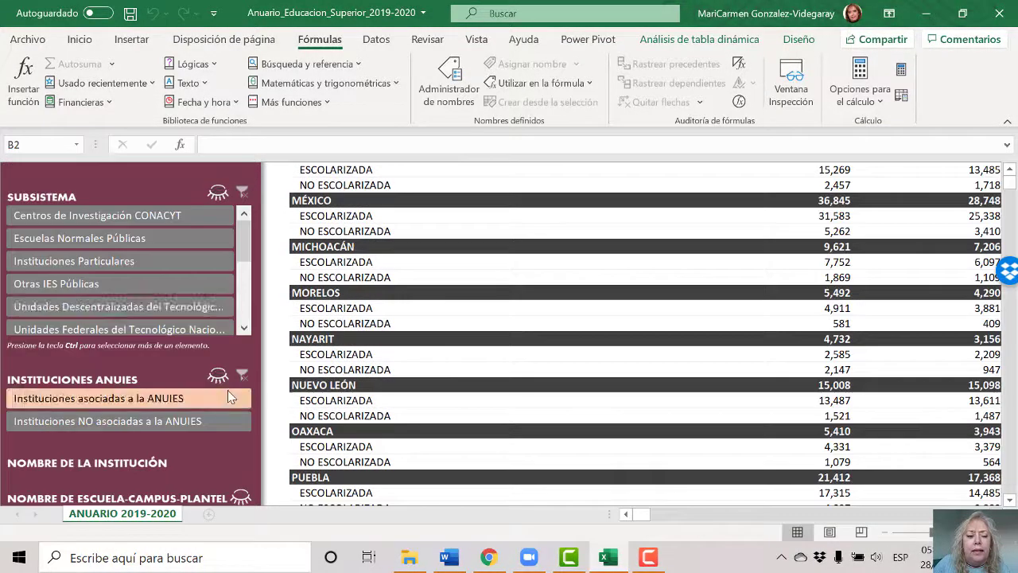
{"action": "scroll", "coordinate": [228, 396], "scroll_direction": "down", "scroll_amount": 1}
{"action": "scroll", "coordinate": [227, 396], "scroll_direction": "down", "scroll_amount": 2}
{"action": "scroll", "coordinate": [227, 395], "scroll_direction": "down", "scroll_amount": 1}
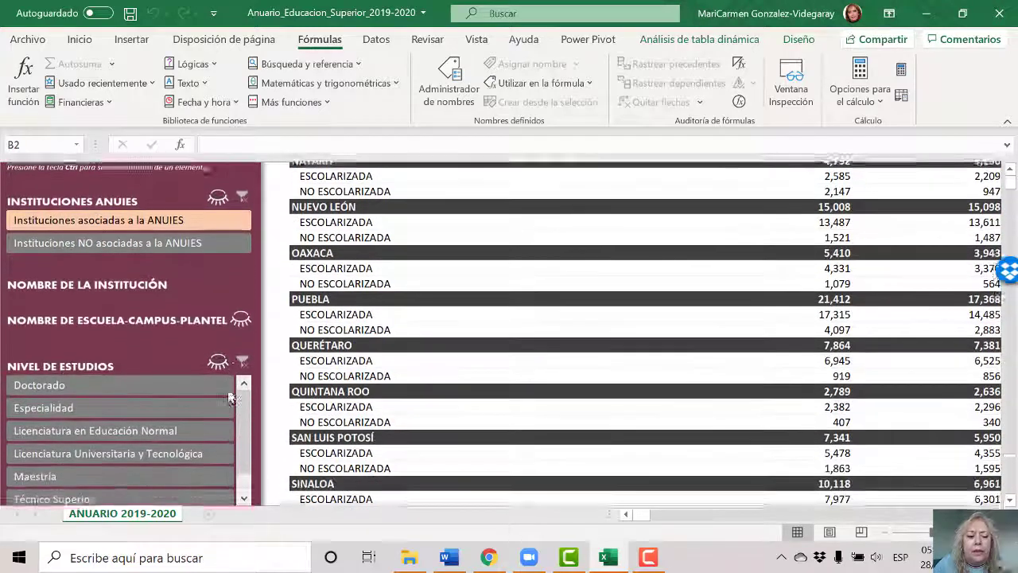
{"action": "scroll", "coordinate": [227, 395], "scroll_direction": "down", "scroll_amount": 2}
{"action": "scroll", "coordinate": [227, 395], "scroll_direction": "down", "scroll_amount": 1}
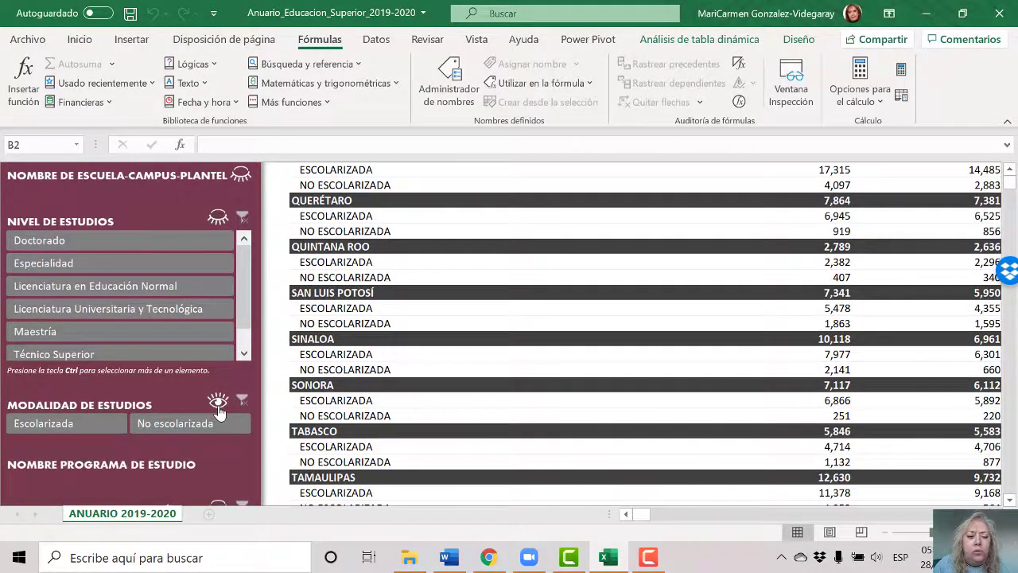
Hide Modalidad de Estudios so the table lists one row per state, e.g., Chiapas 10,182 women
{"action": "left_click", "coordinate": [218, 401]}
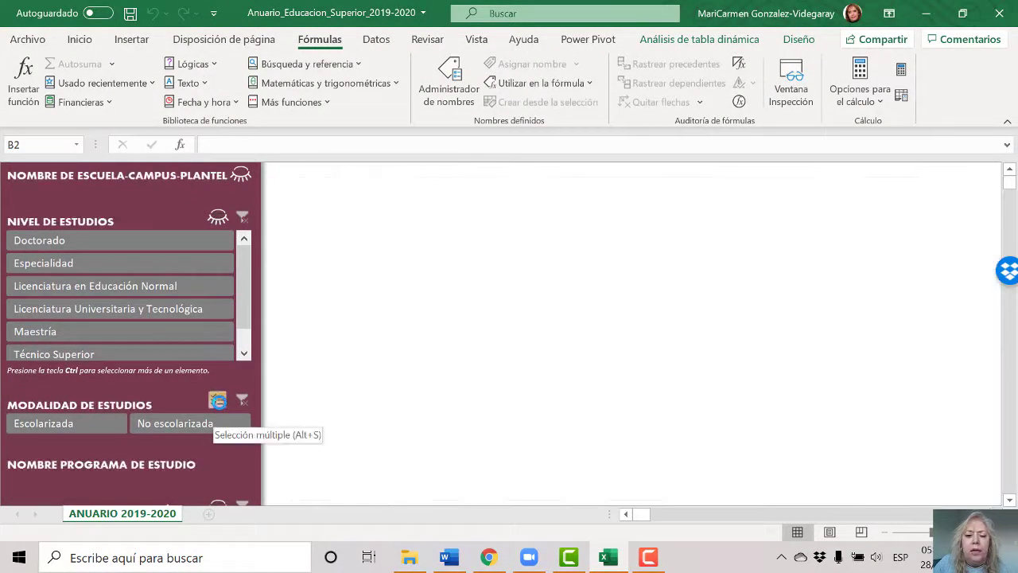
{"action": "scroll", "coordinate": [687, 402], "scroll_direction": "up", "scroll_amount": 3}
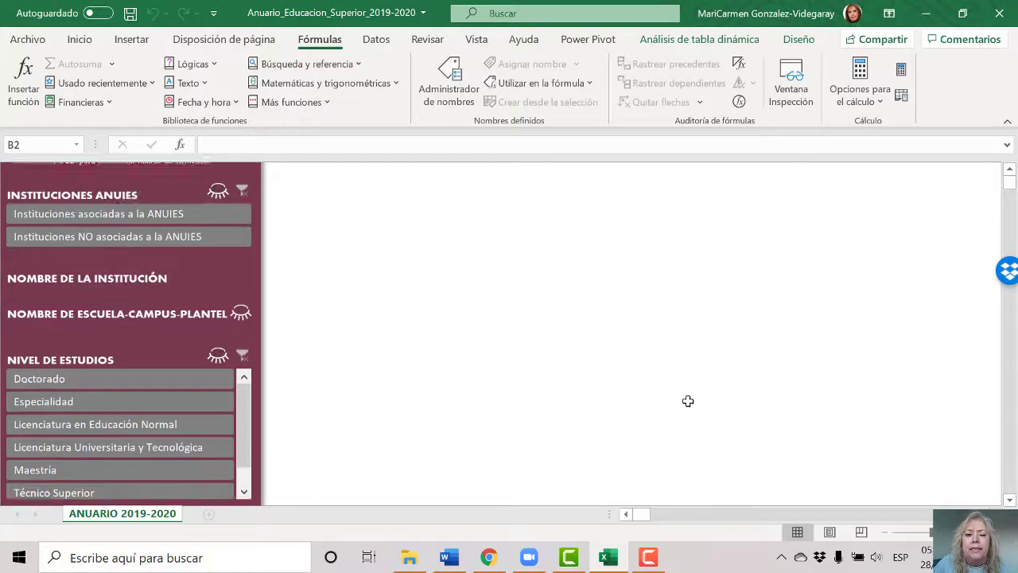
{"action": "scroll", "coordinate": [682, 400], "scroll_direction": "up", "scroll_amount": 6}
{"action": "scroll", "coordinate": [682, 401], "scroll_direction": "up", "scroll_amount": 6}
{"action": "scroll", "coordinate": [681, 401], "scroll_direction": "up", "scroll_amount": 1}
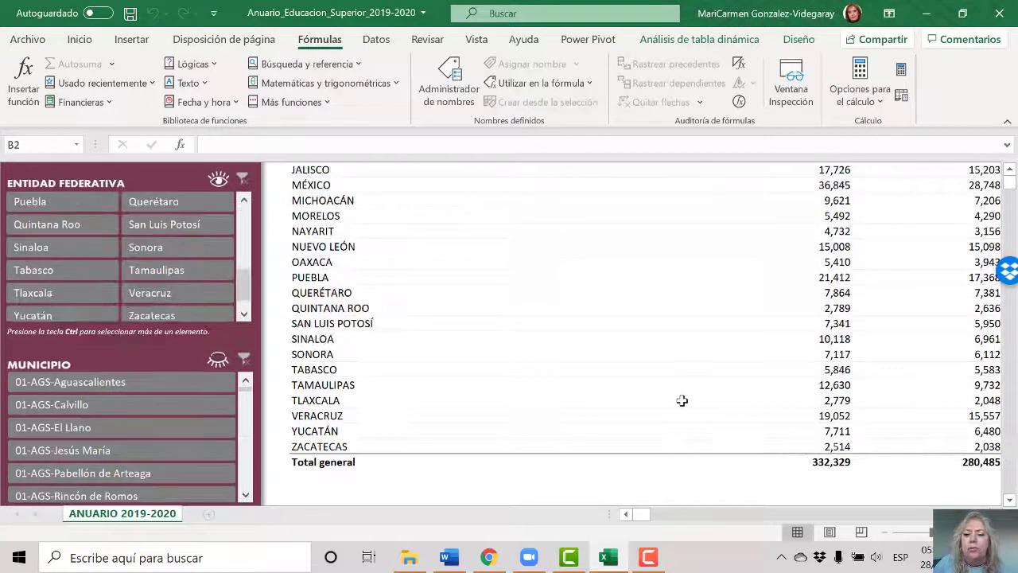
{"action": "scroll", "coordinate": [682, 400], "scroll_direction": "up", "scroll_amount": 8}
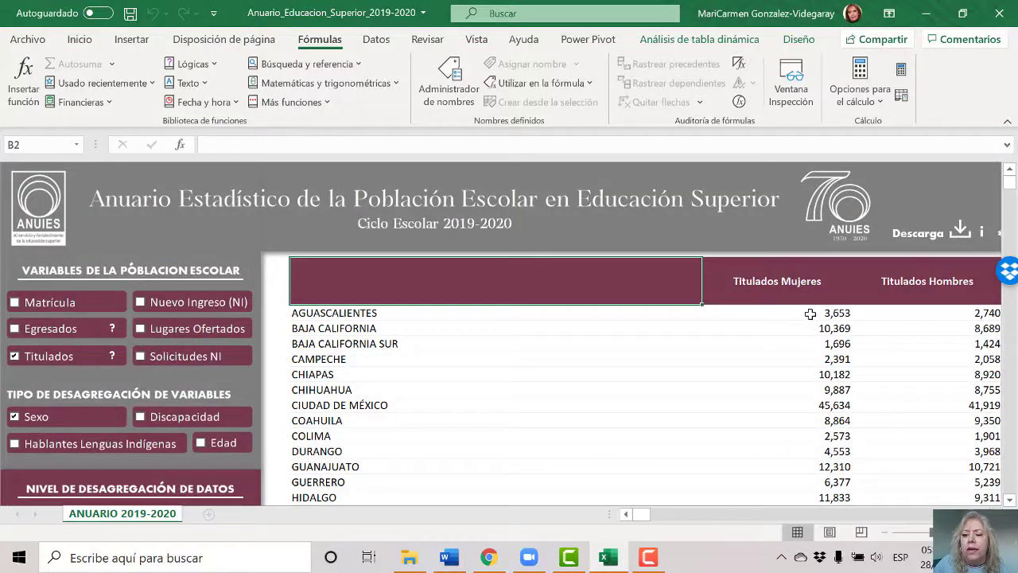
{"action": "left_click_drag", "start_coordinate": [650, 519], "coordinate": [647, 516]}
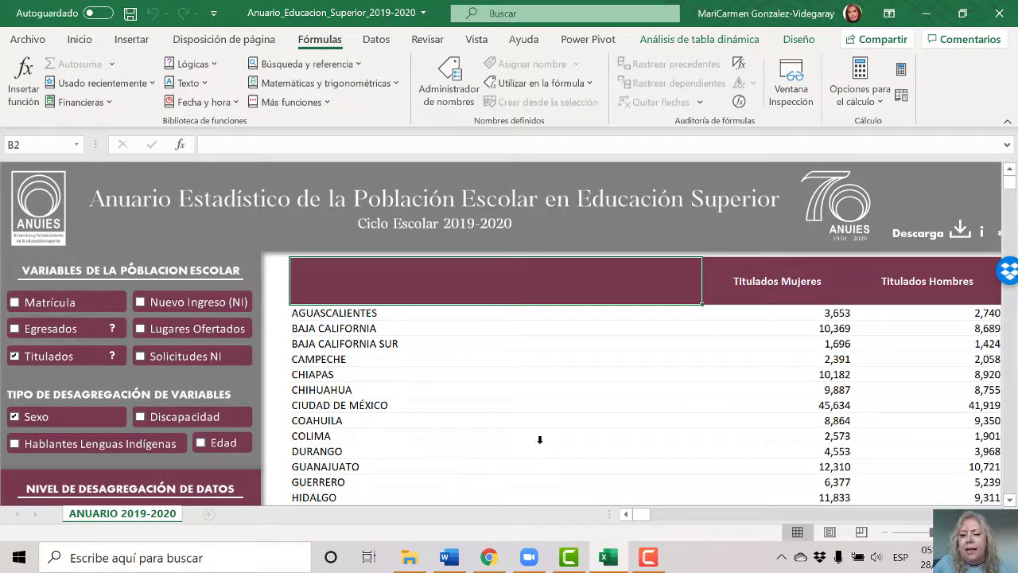
{"action": "scroll", "coordinate": [554, 436], "scroll_direction": "down", "scroll_amount": 3}
{"action": "scroll", "coordinate": [555, 431], "scroll_direction": "up", "scroll_amount": 3}
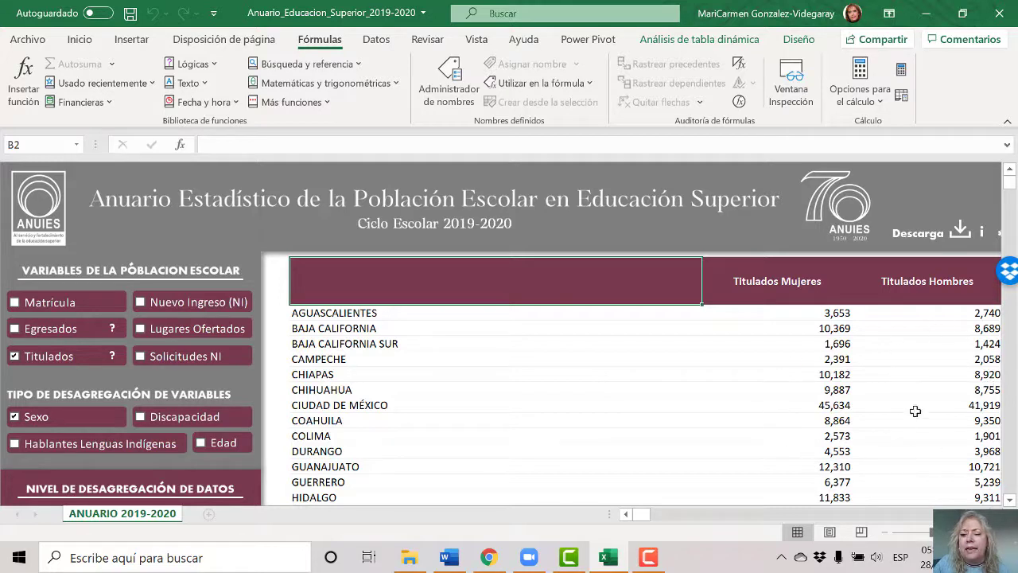
Export the Titulados data as Base de datos to a new workbook, Libro1
{"action": "left_click", "coordinate": [962, 234]}
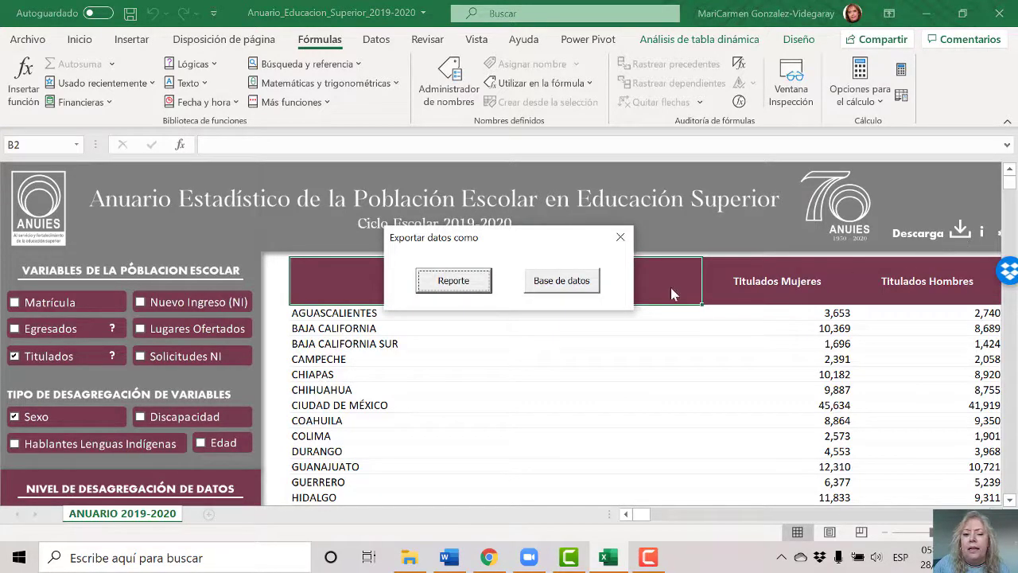
{"action": "left_click", "coordinate": [559, 283]}
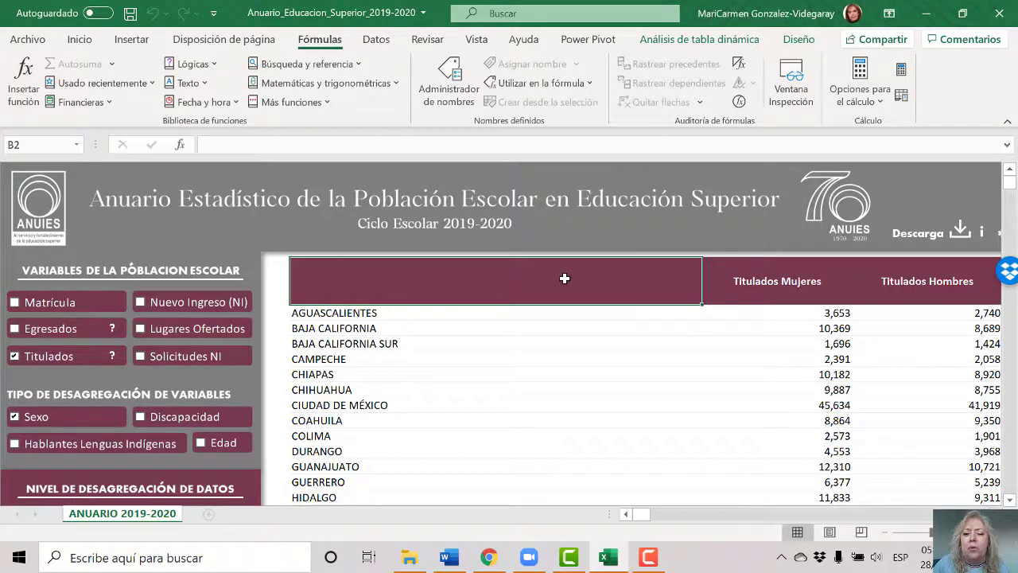
{"action": "scroll", "coordinate": [634, 315], "scroll_direction": "down", "scroll_amount": 3}
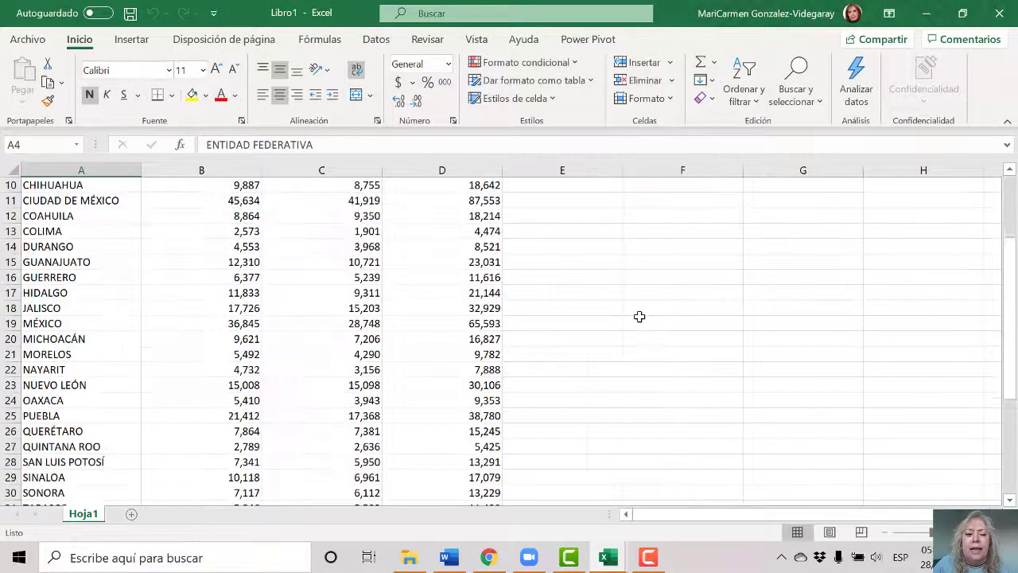
{"action": "scroll", "coordinate": [643, 316], "scroll_direction": "down", "scroll_amount": 2}
{"action": "scroll", "coordinate": [645, 314], "scroll_direction": "down", "scroll_amount": 1}
{"action": "scroll", "coordinate": [647, 307], "scroll_direction": "down", "scroll_amount": 3}
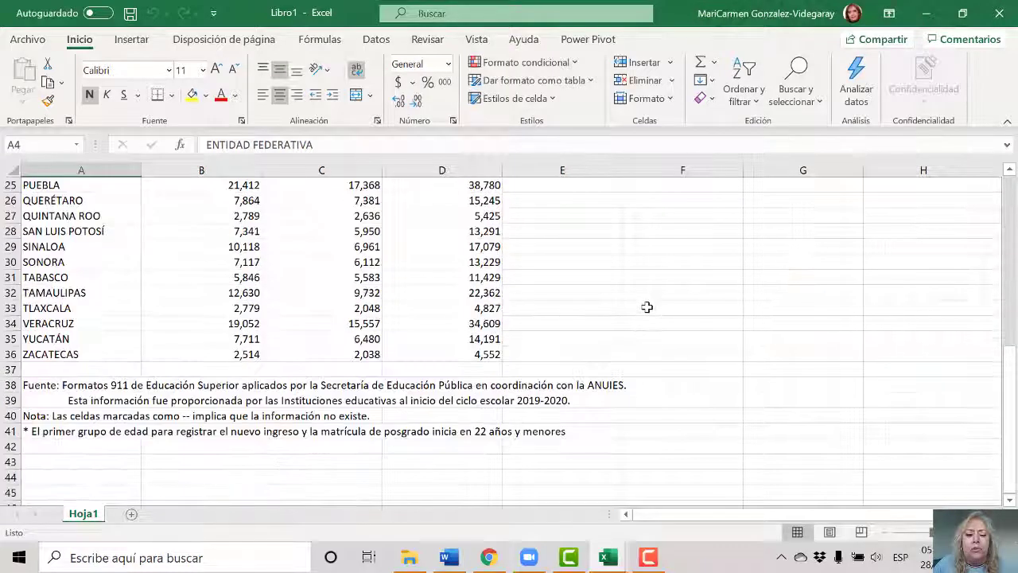
{"action": "scroll", "coordinate": [648, 305], "scroll_direction": "up", "scroll_amount": 6}
{"action": "scroll", "coordinate": [653, 299], "scroll_direction": "up", "scroll_amount": 2}
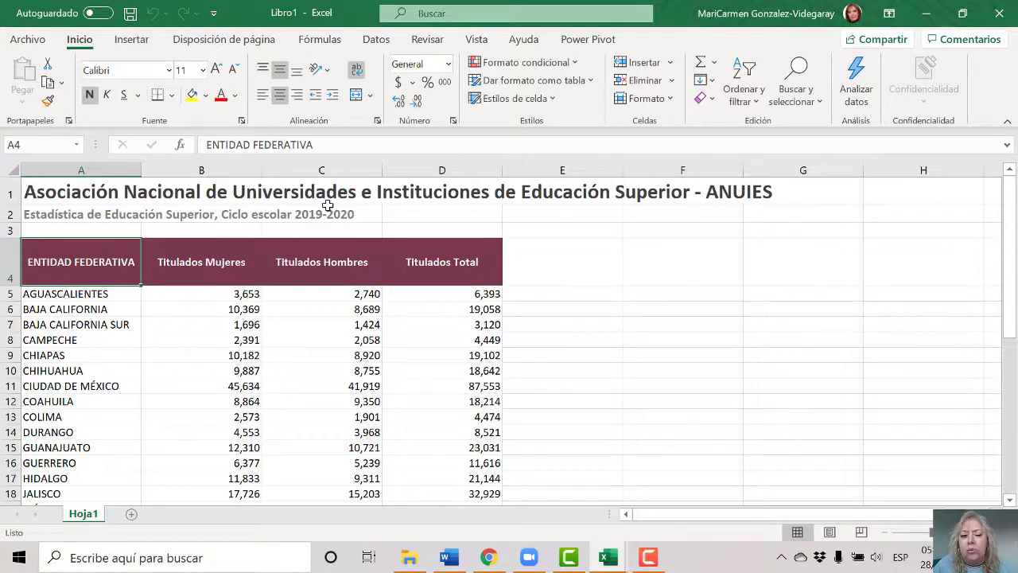
{"action": "scroll", "coordinate": [570, 291], "scroll_direction": "down", "scroll_amount": 2}
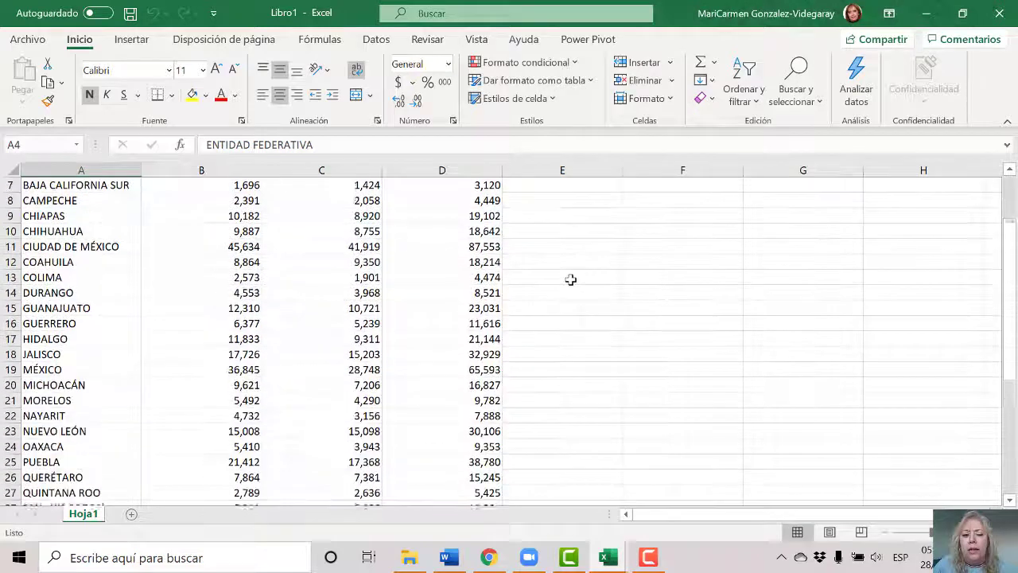
{"action": "scroll", "coordinate": [572, 279], "scroll_direction": "down", "scroll_amount": 3}
{"action": "scroll", "coordinate": [571, 275], "scroll_direction": "down", "scroll_amount": 3}
{"action": "scroll", "coordinate": [570, 271], "scroll_direction": "down", "scroll_amount": 2}
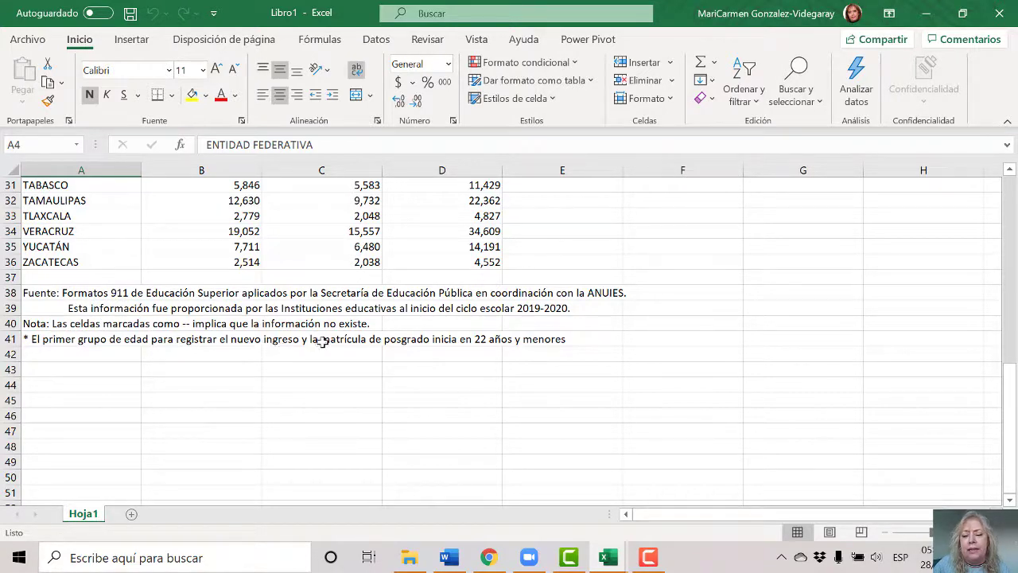
{"action": "scroll", "coordinate": [513, 334], "scroll_direction": "up", "scroll_amount": 4}
{"action": "scroll", "coordinate": [518, 323], "scroll_direction": "up", "scroll_amount": 3}
{"action": "scroll", "coordinate": [523, 319], "scroll_direction": "up", "scroll_amount": 3}
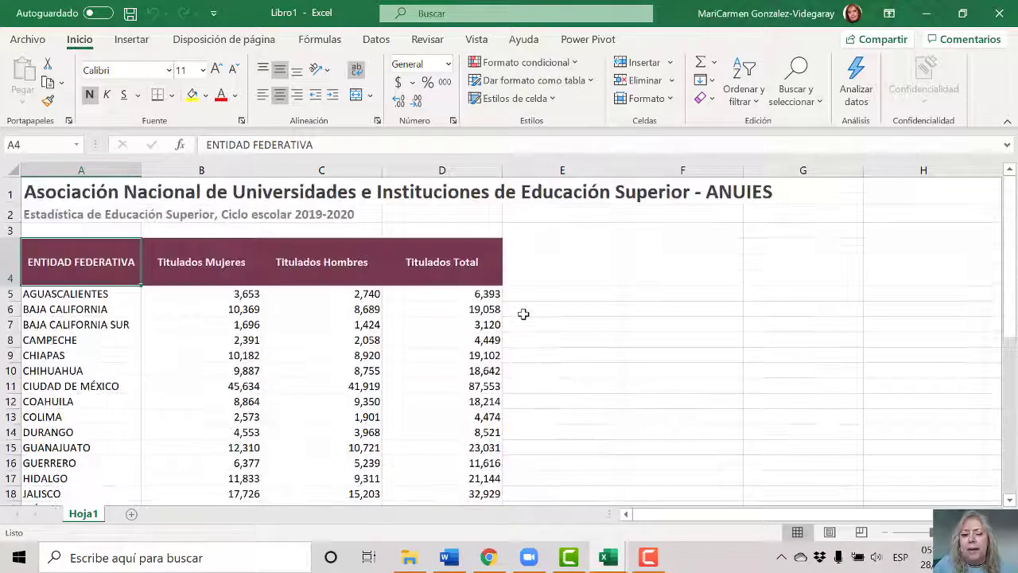